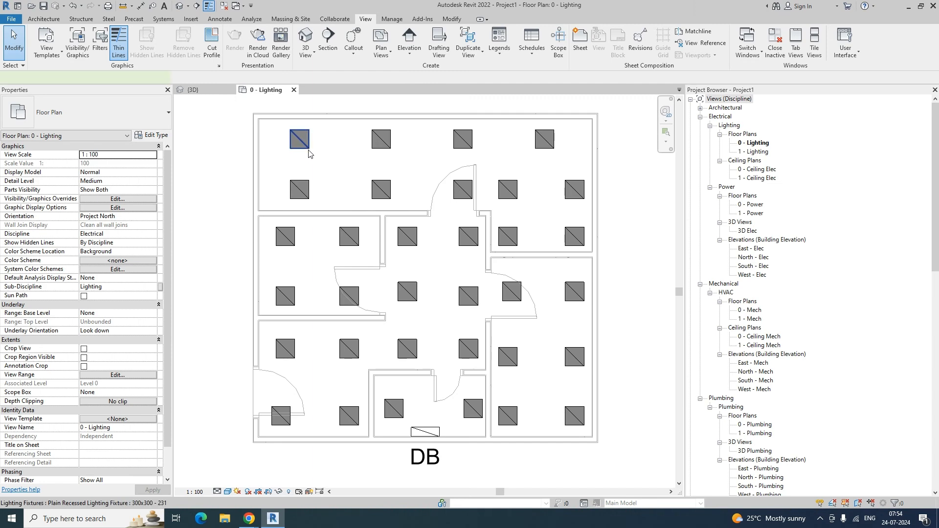
Step: Create a power circuit on panel DB for the four fixtures at the top room's left end and convert it to arc wires
click(381, 140)
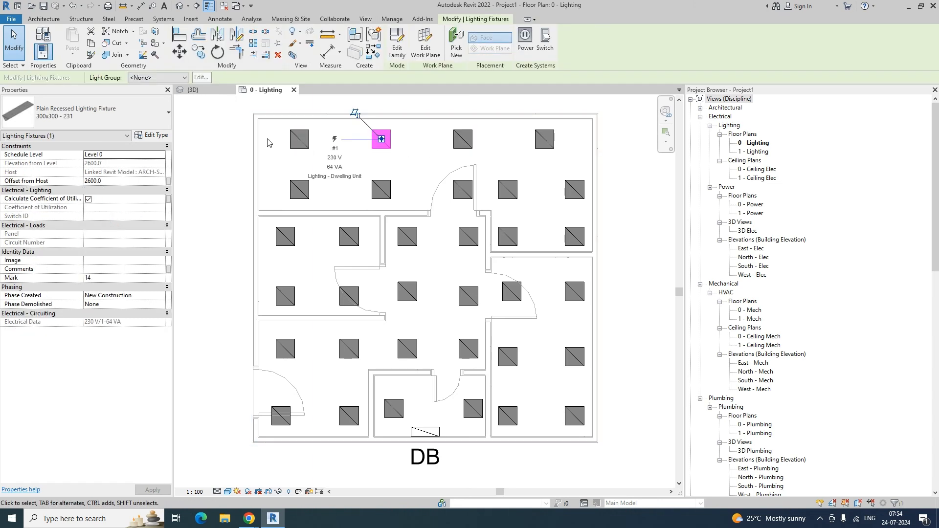
click(221, 126)
drag(217, 118, 403, 219)
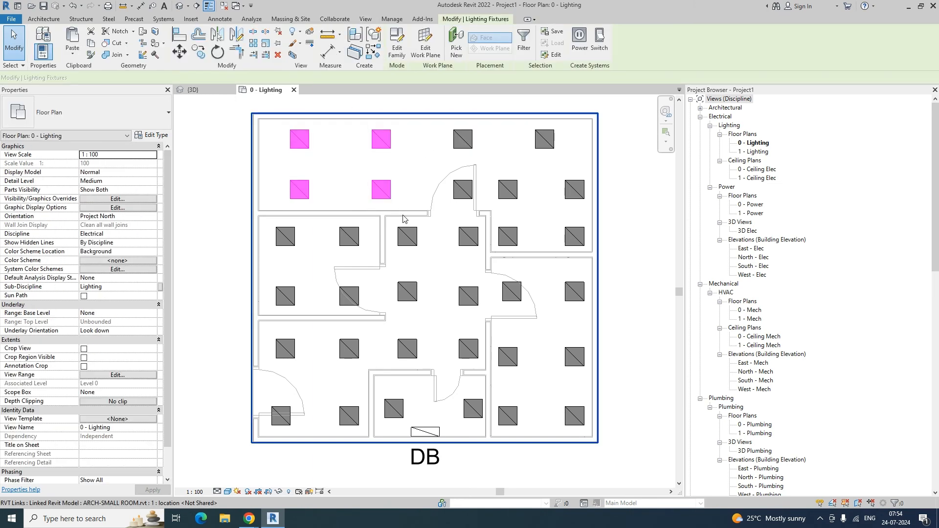
click(580, 44)
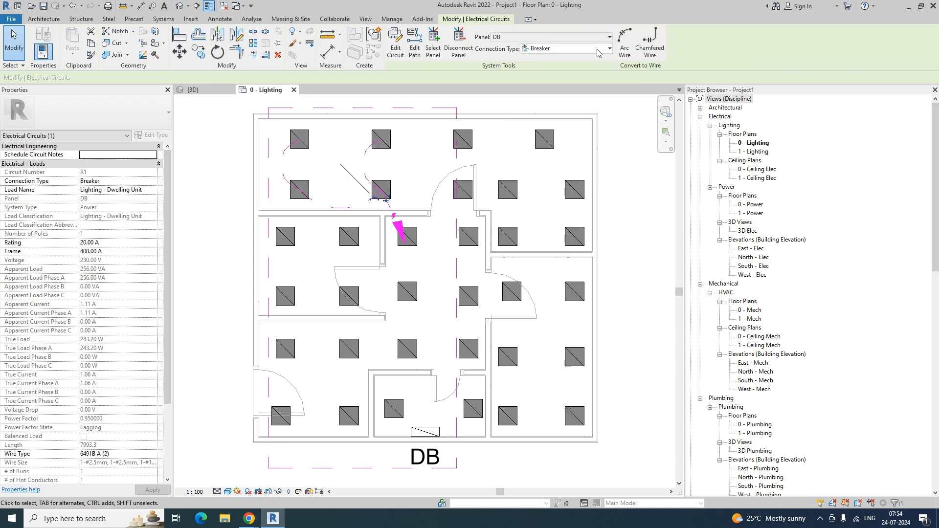
click(554, 40)
click(505, 70)
click(625, 45)
key(Escape)
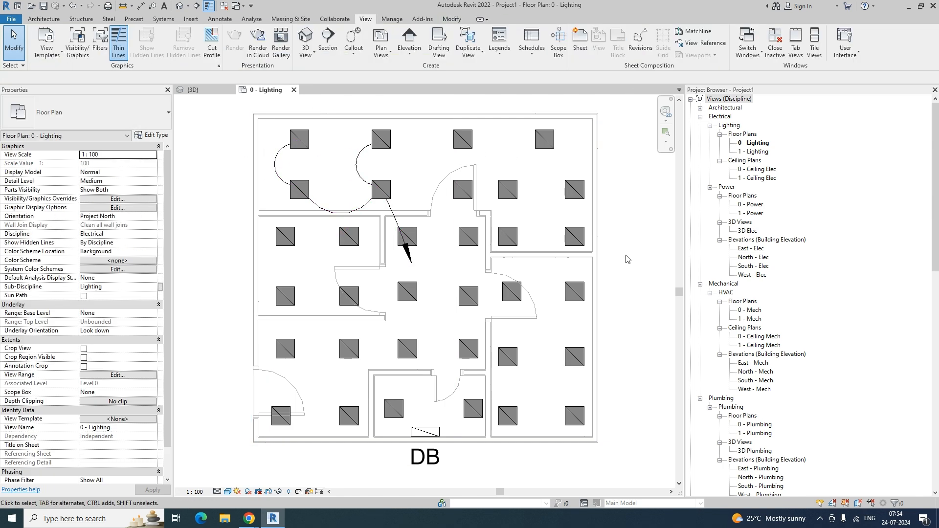
Step: Create a power circuit for the next five fixtures to the right in the top room and convert it to arc wires
click(464, 146)
ctrl+click(463, 189)
ctrl+click(508, 189)
ctrl+click(544, 142)
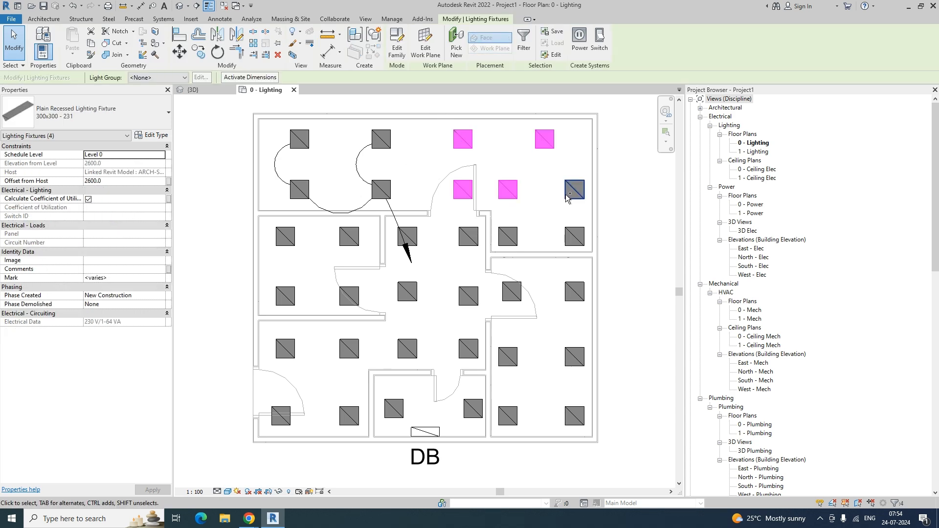
click(580, 42)
click(624, 44)
key(Escape)
click(489, 215)
key(Escape)
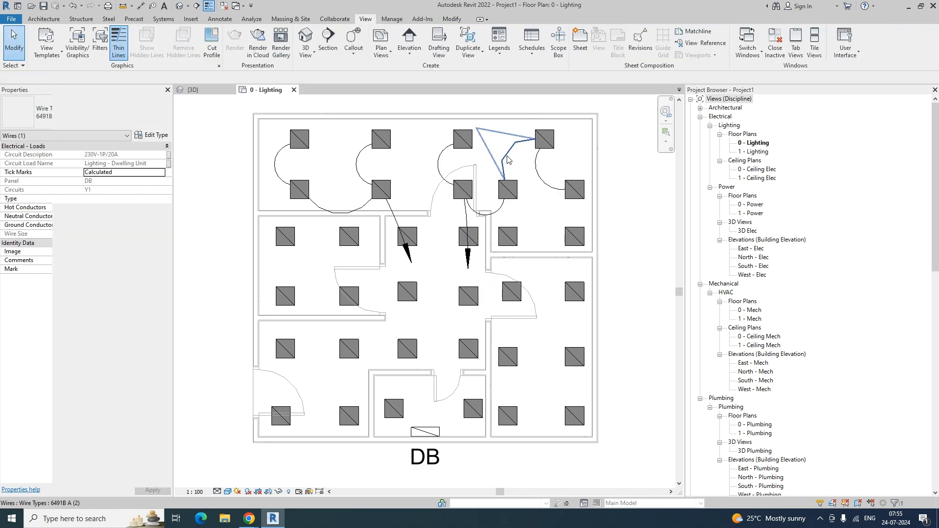
Step: Delete all arc wires and home runs of the two top-room lighting circuits
click(508, 155)
key(Delete)
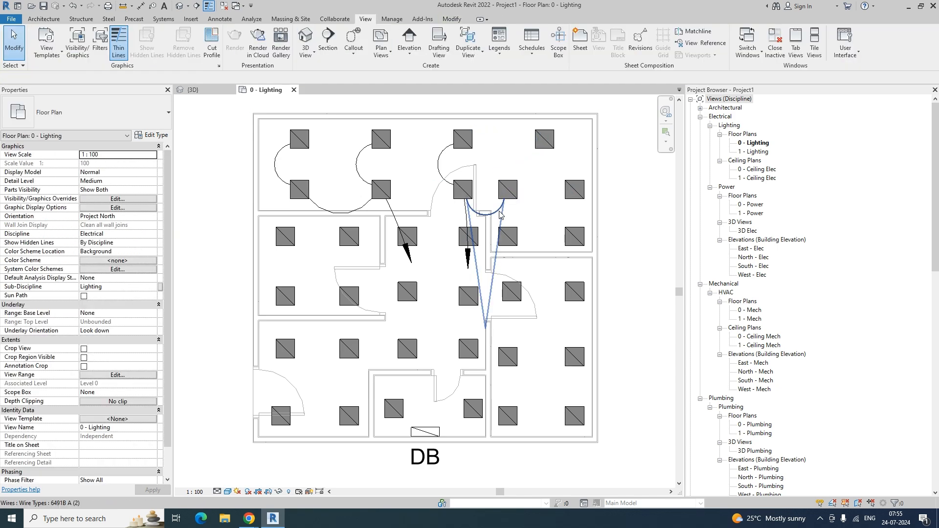
click(439, 172)
key(Delete)
click(397, 217)
key(Delete)
click(465, 210)
key(Delete)
click(351, 216)
key(Delete)
click(354, 177)
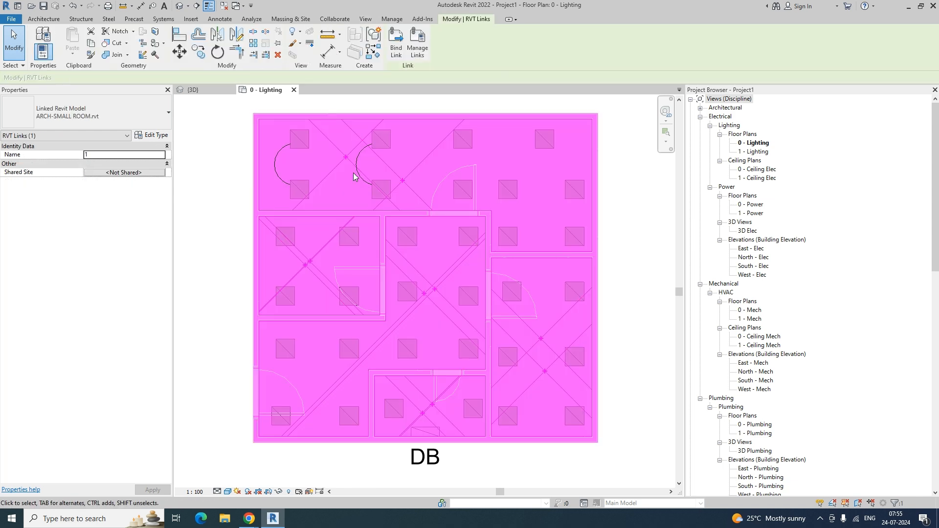
key(Escape)
click(357, 177)
key(Delete)
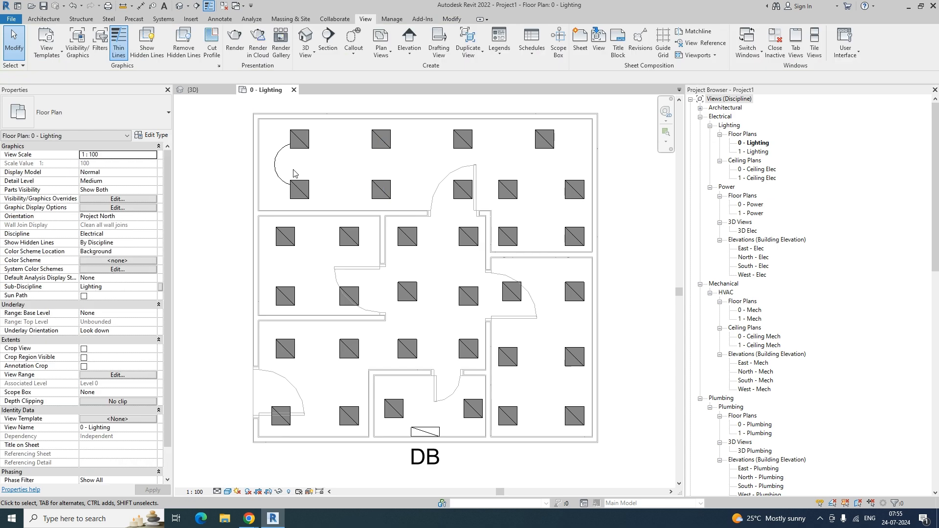
click(275, 174)
key(Delete)
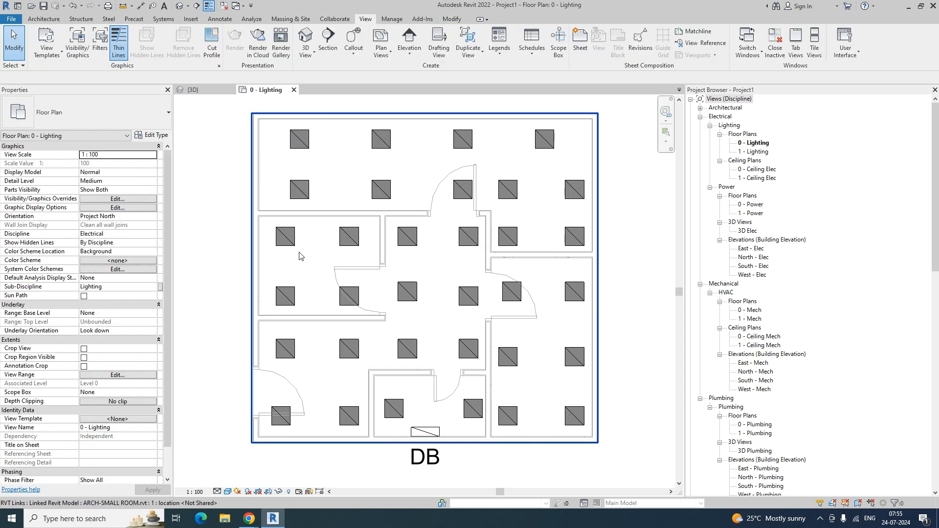
Step: Create a power circuit for the four lighting fixtures in the middle-left room
click(285, 237)
ctrl+click(349, 237)
ctrl+click(285, 296)
ctrl+click(347, 301)
click(580, 40)
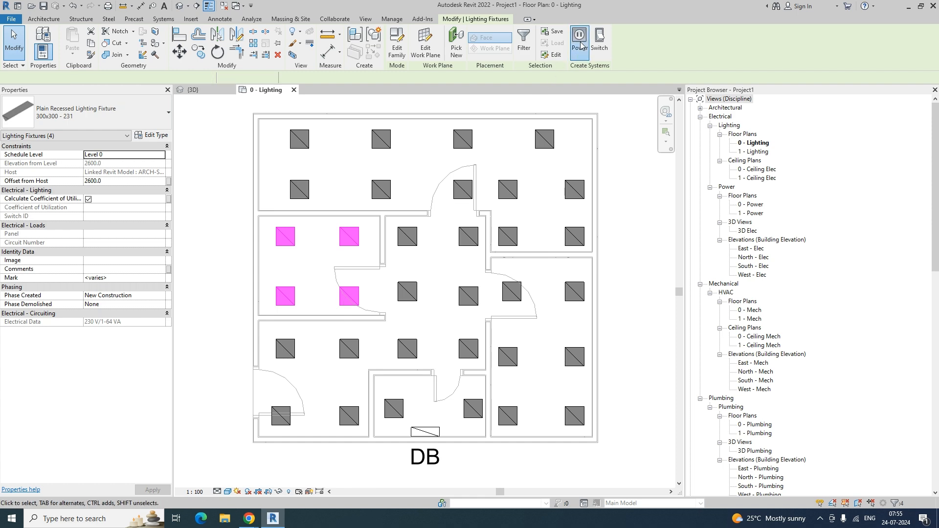
click(271, 360)
Step: Create a power circuit for five fixtures in the lower-left hall: the first three in the upper row and the two below
click(286, 348)
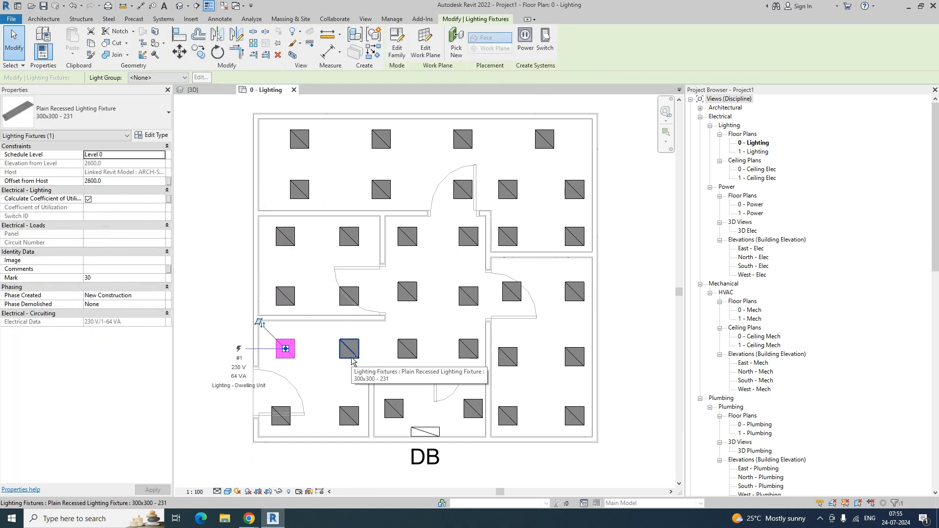
ctrl+click(349, 349)
ctrl+click(408, 349)
ctrl+click(348, 416)
ctrl+click(281, 416)
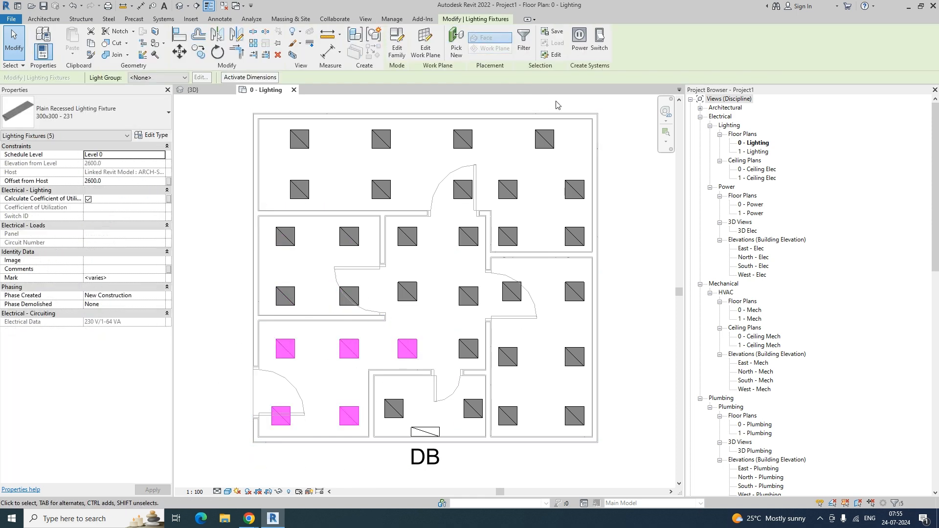
click(580, 40)
click(665, 308)
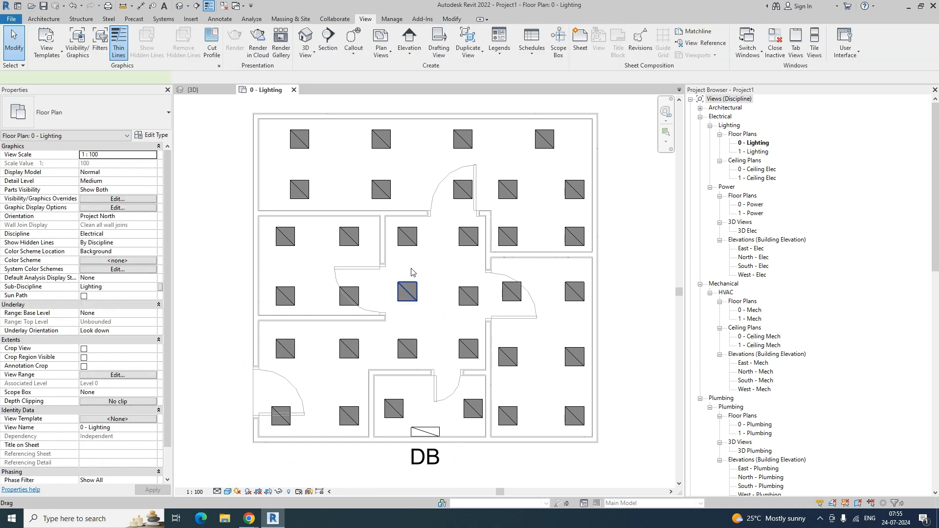
Step: Create a power circuit for the five fixtures in the central hall, including the last one before its right wall
click(408, 292)
ctrl+click(407, 236)
ctrl+click(468, 236)
ctrl+click(469, 296)
ctrl+click(469, 349)
click(579, 40)
click(546, 153)
Step: Check whether the fixtures at the right end of the top room already belong to a circuit
click(508, 189)
ctrl+click(545, 139)
ctrl+click(574, 190)
click(537, 185)
click(512, 197)
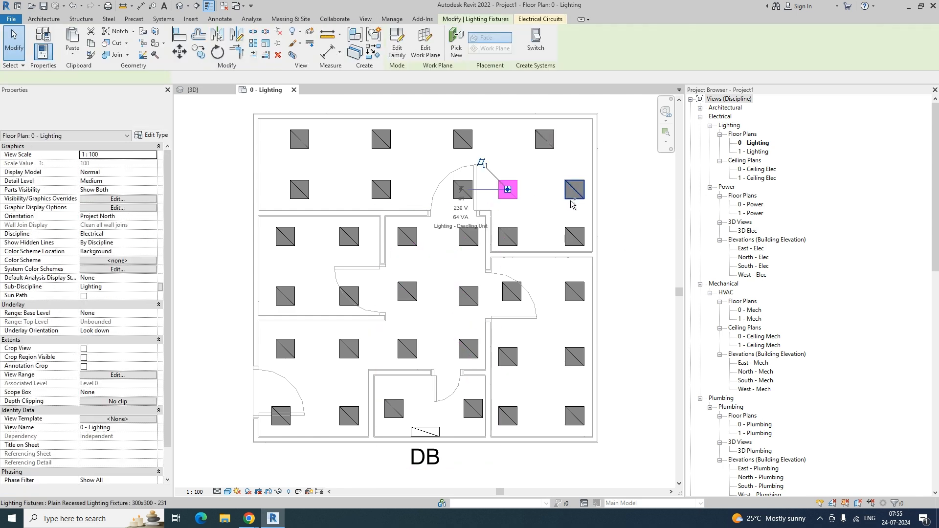
ctrl+click(571, 197)
key(Escape)
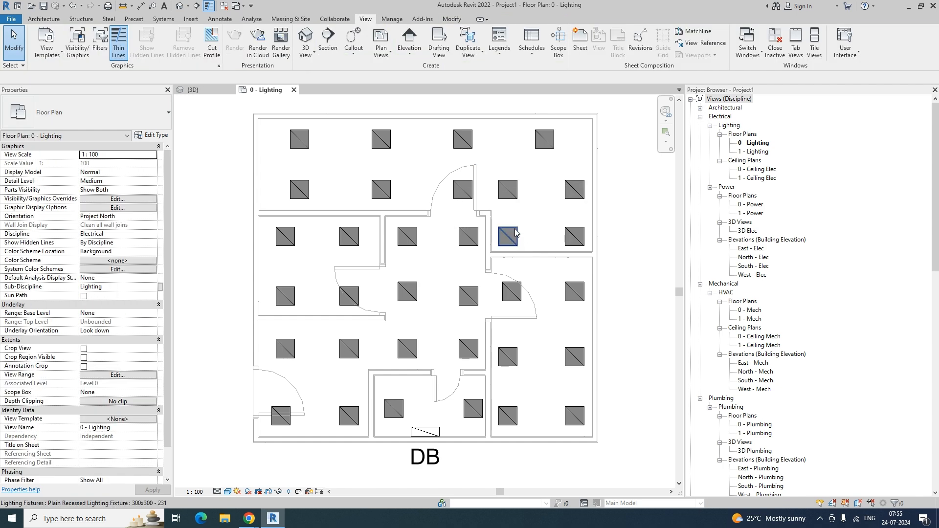
click(515, 233)
key(Escape)
Step: Create a power circuit for the upper four lighting fixtures in the lower-right room
click(512, 292)
ctrl+click(577, 298)
ctrl+click(509, 356)
ctrl+click(572, 356)
click(580, 39)
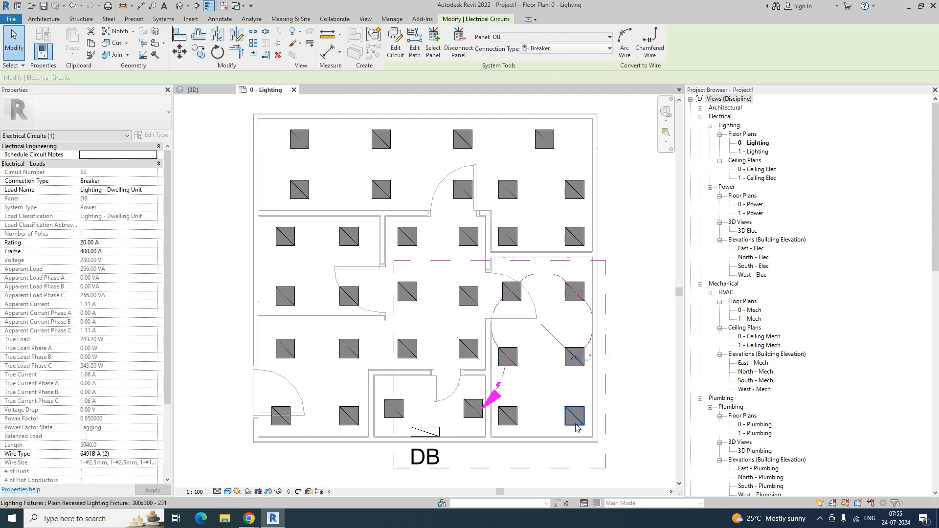
key(Escape)
Step: Create a power circuit for the bottom two lighting fixtures in the lower-right room
click(574, 416)
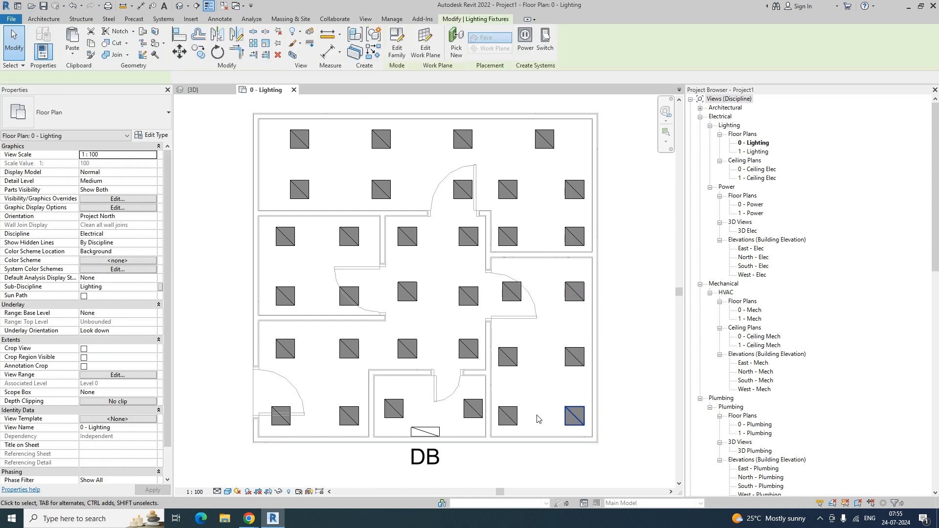
ctrl+click(507, 416)
click(580, 40)
key(Escape)
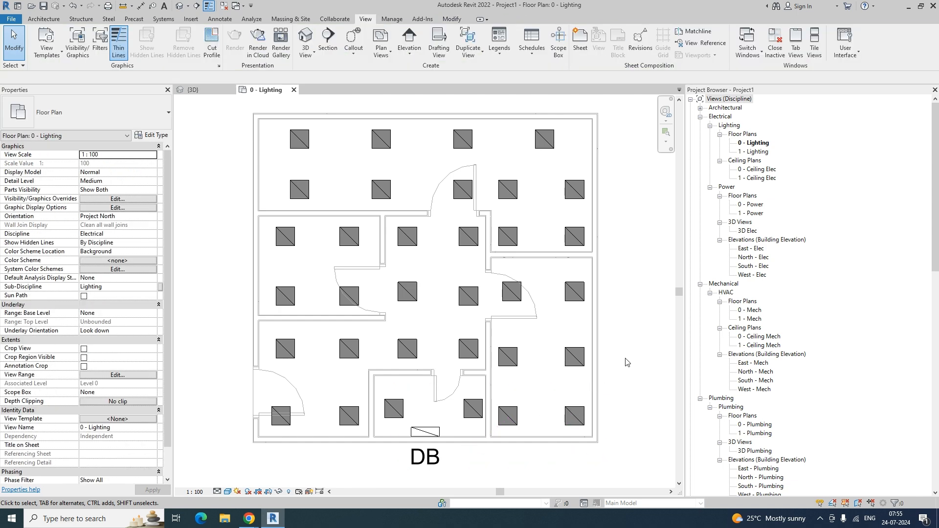
Step: Check the circuit naming labels for phases A, B and C in the general Electrical Settings
middle_drag(629, 365, 618, 347)
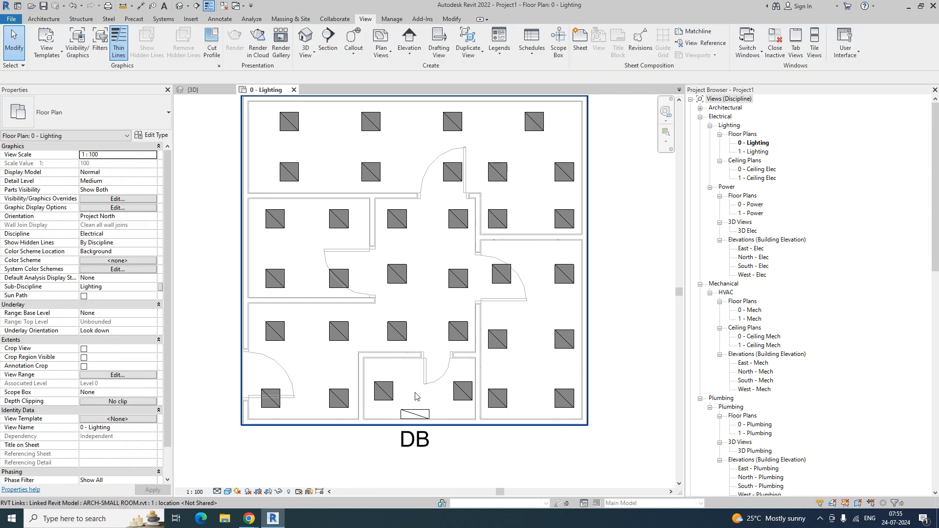
key(e)
key(s)
key(Escape)
key(e)
key(s)
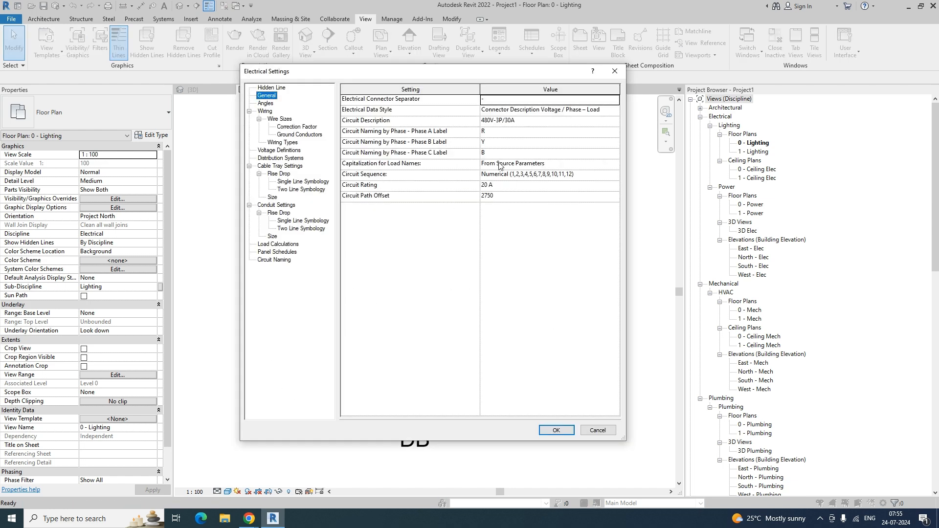
click(485, 131)
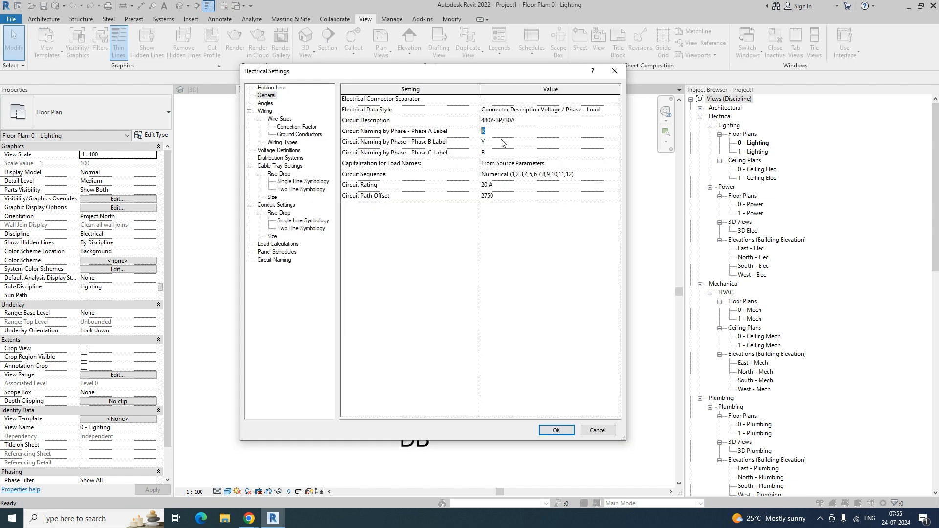
click(556, 431)
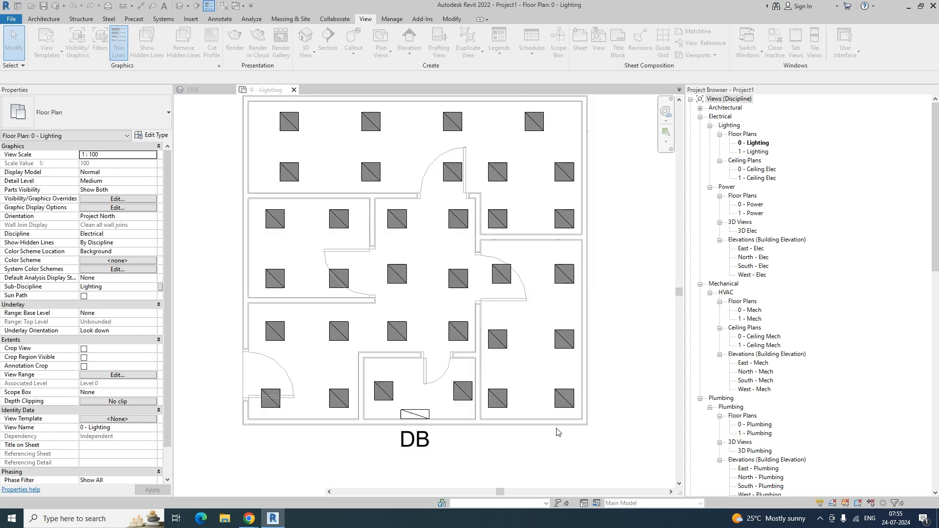
Step: Set the DB distribution board's Circuit Naming to By Phase
click(420, 415)
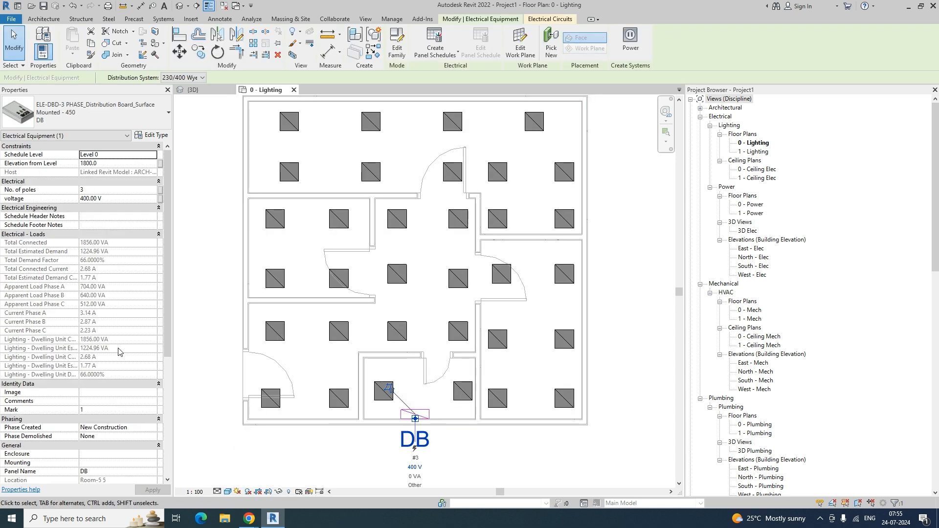
scroll(94, 345, down, 10)
click(141, 367)
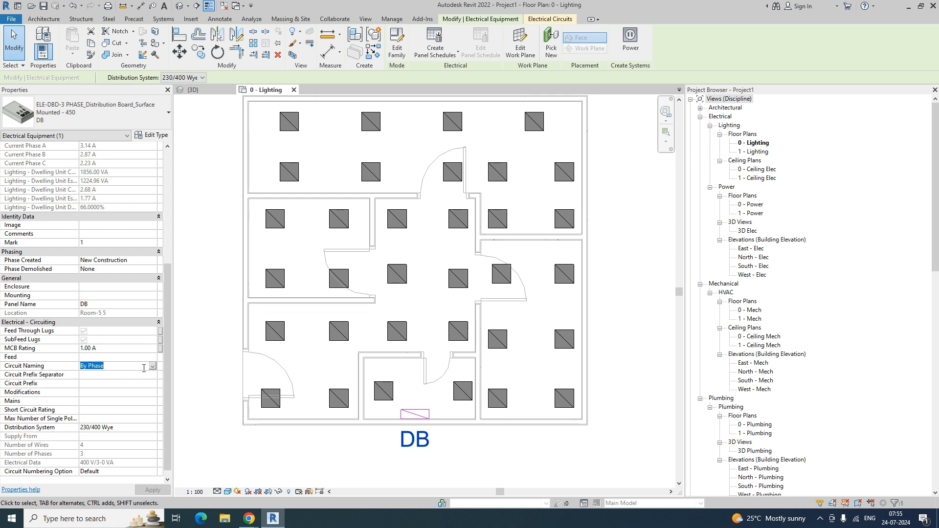
click(153, 367)
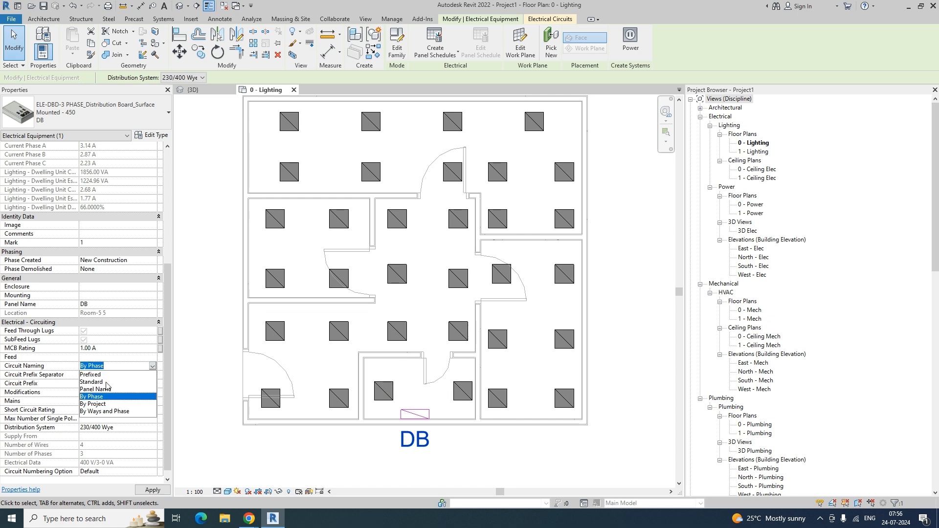
click(95, 402)
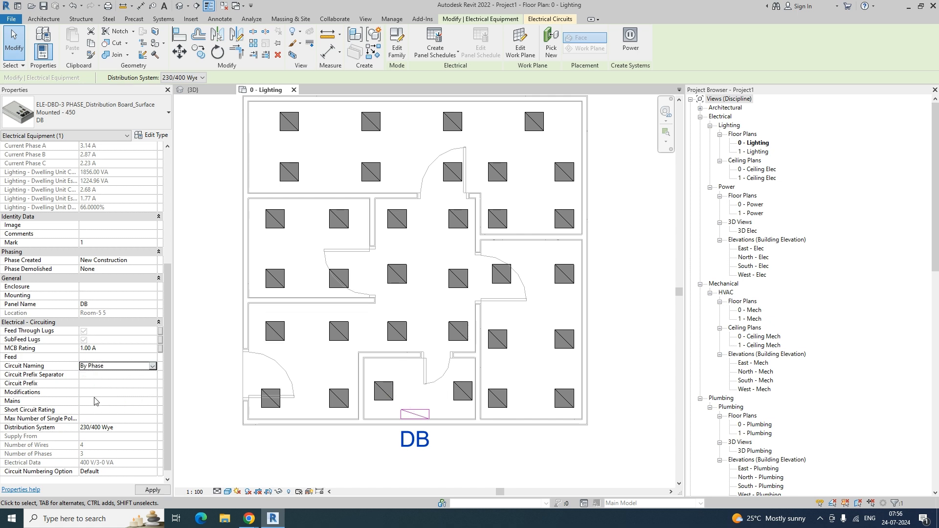
click(321, 455)
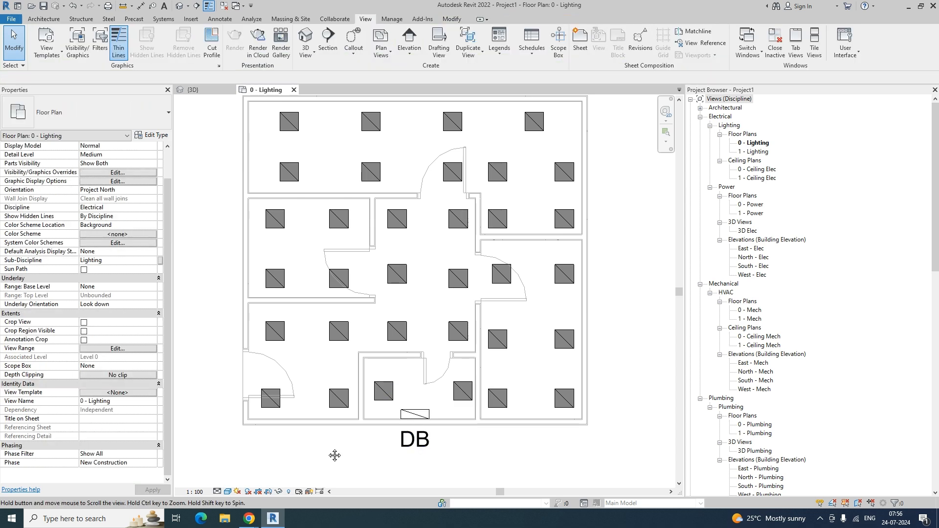
middle_click(329, 452)
middle_click(328, 451)
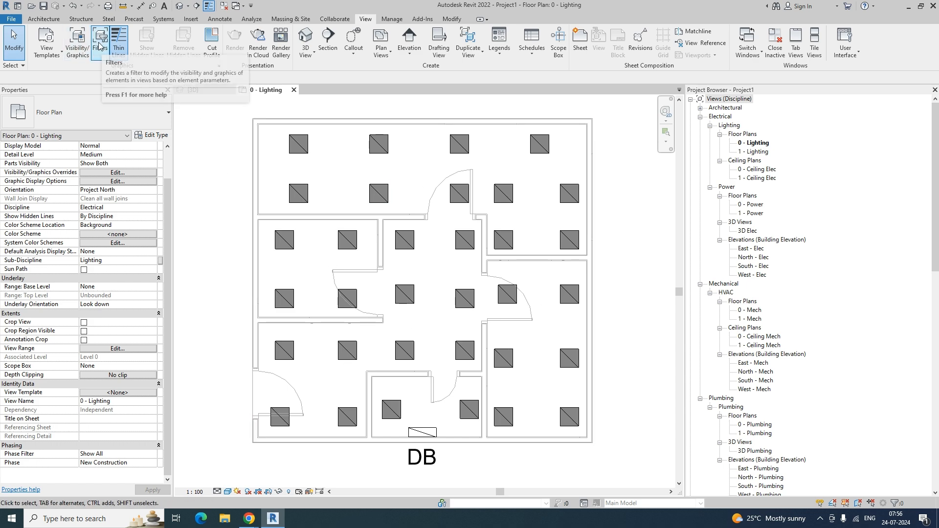
Step: Remove the DB filter from the lighting plan's visibility overrides and delete its definition from the project
key(v)
key(v)
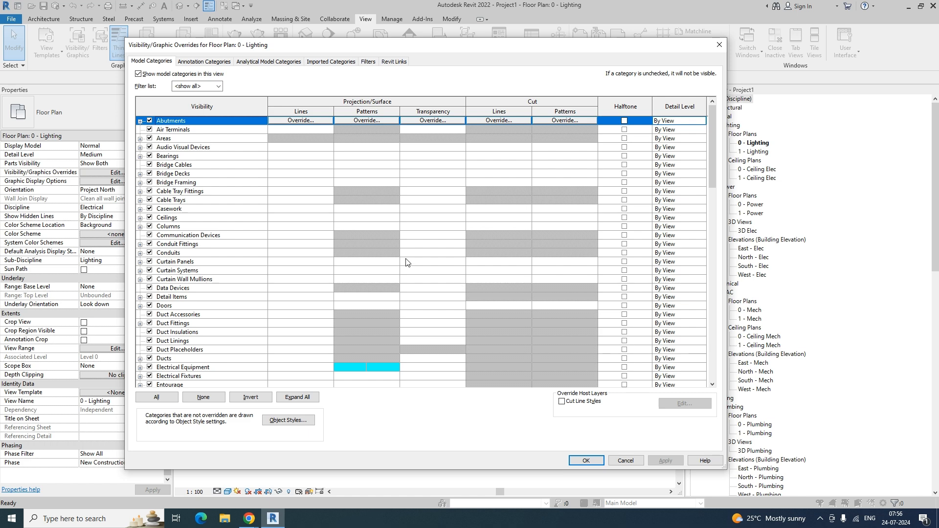
click(369, 62)
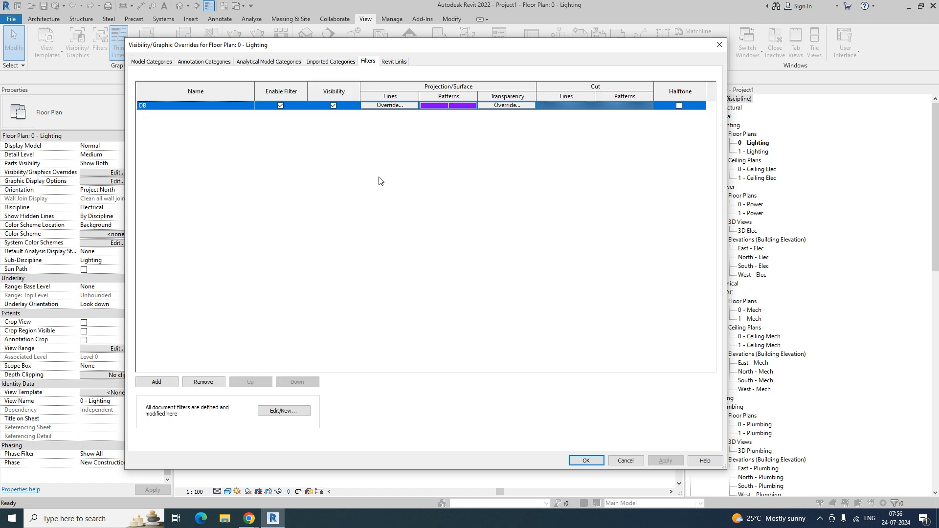
click(203, 382)
click(287, 411)
click(273, 158)
click(298, 291)
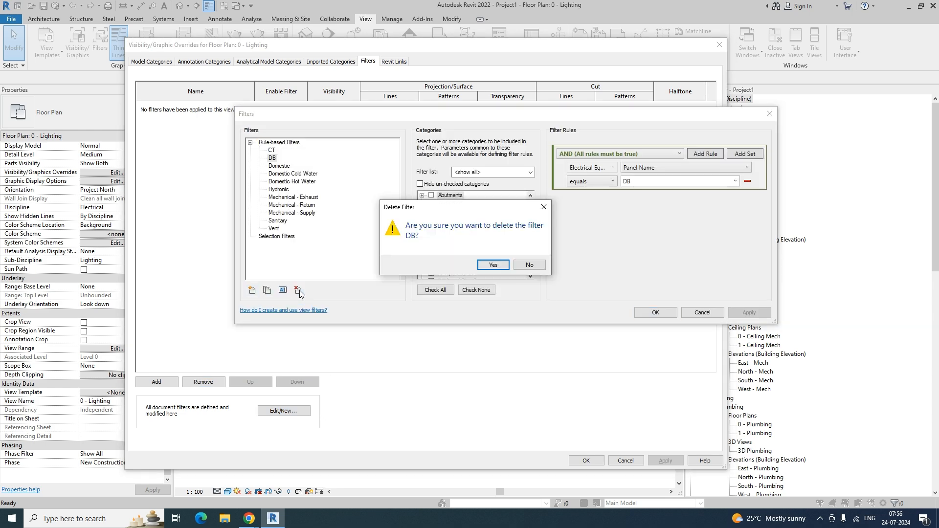
click(494, 264)
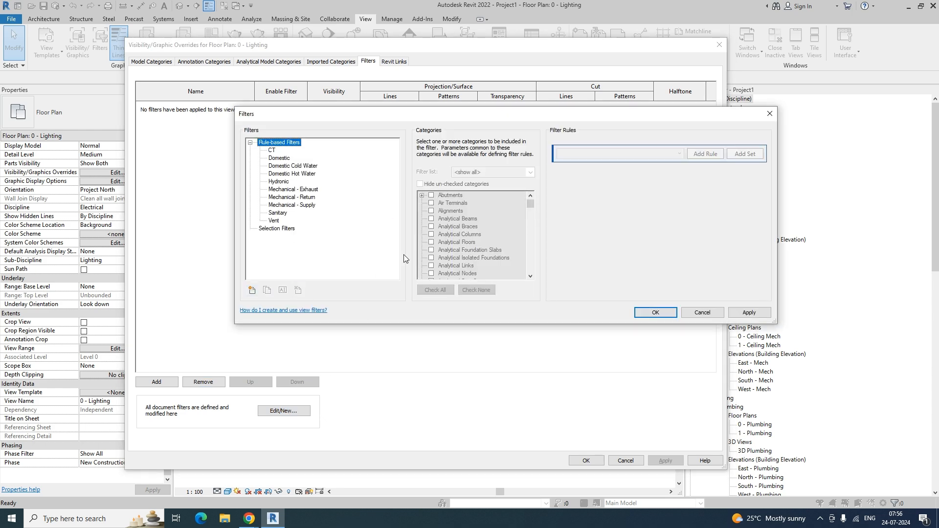
Step: Create a new rule-based view filter named Red_Phase
click(252, 290)
text(r)
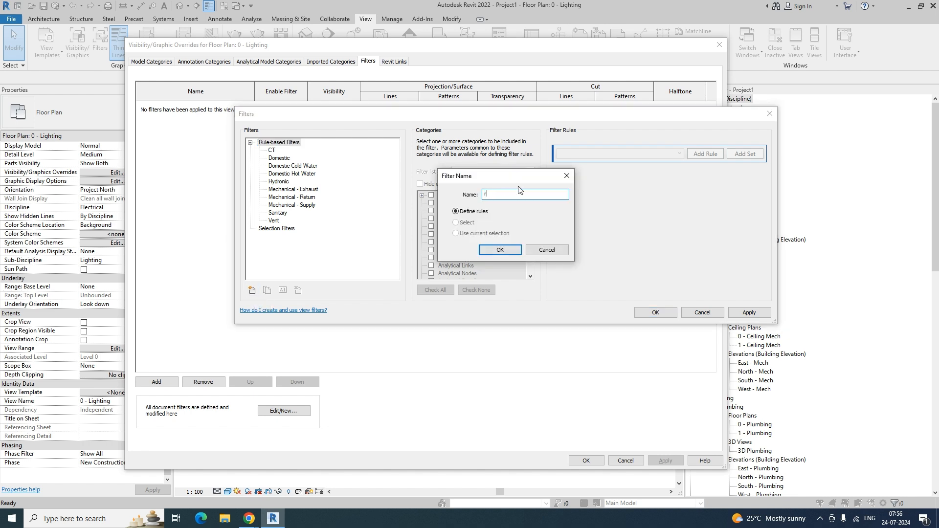
key(BackSpace)
text(Red_Phase)
click(504, 254)
Step: Include the Lighting Fixtures category in the Red_Phase filter
click(479, 234)
scroll(478, 237, down, 1)
key(e)
scroll(478, 253, down, 2)
scroll(467, 263, down, 4)
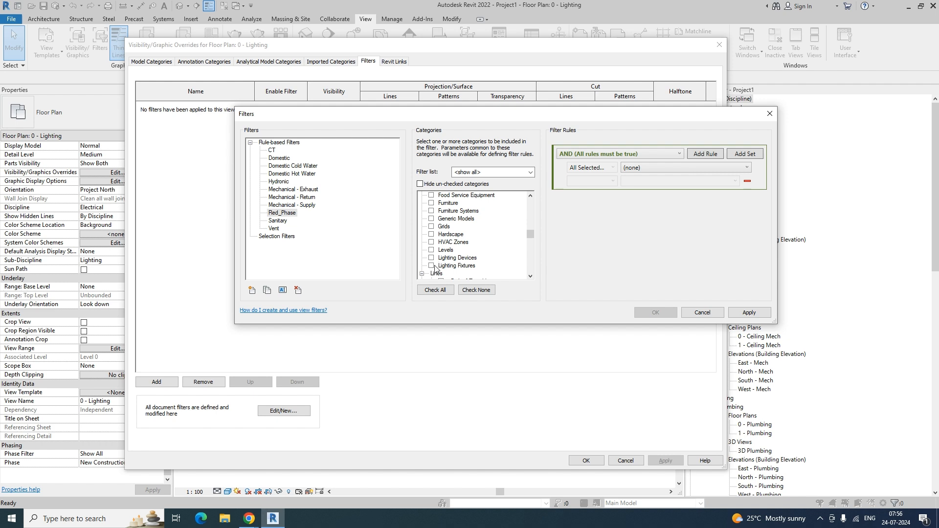
click(432, 266)
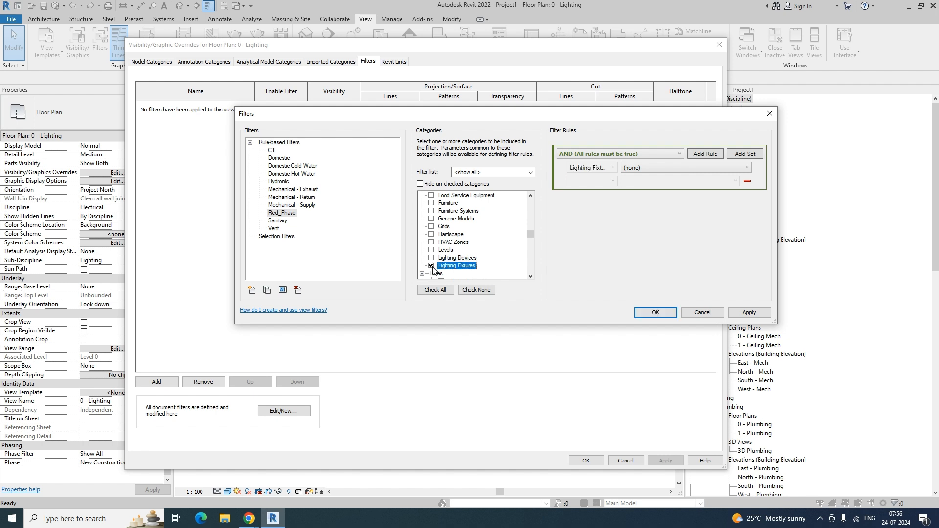
Step: Define the Red_Phase filter rule as Circuit Number contains R and save the filter
click(658, 168)
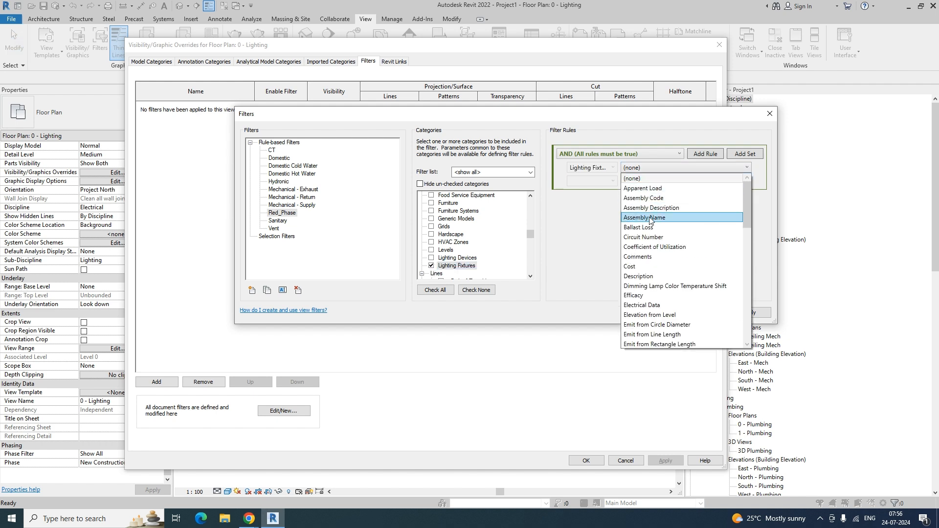
click(645, 239)
click(592, 181)
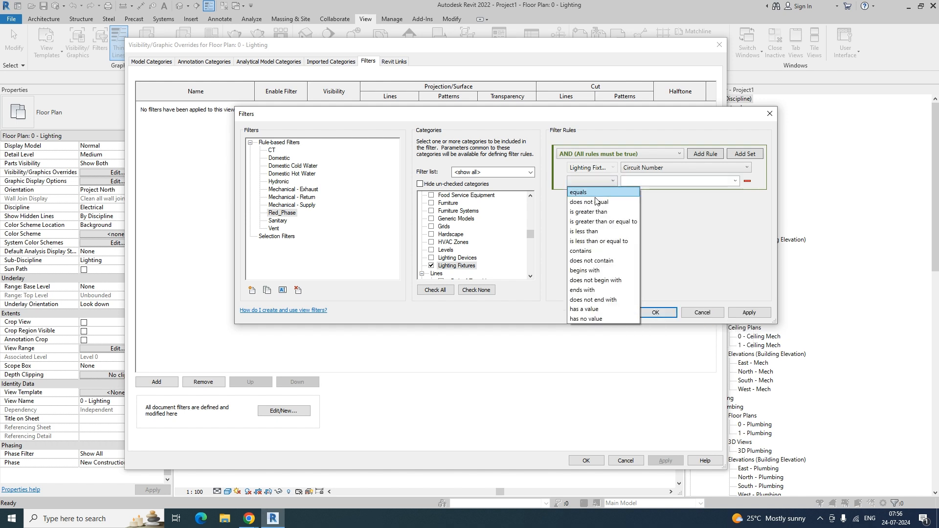
click(584, 251)
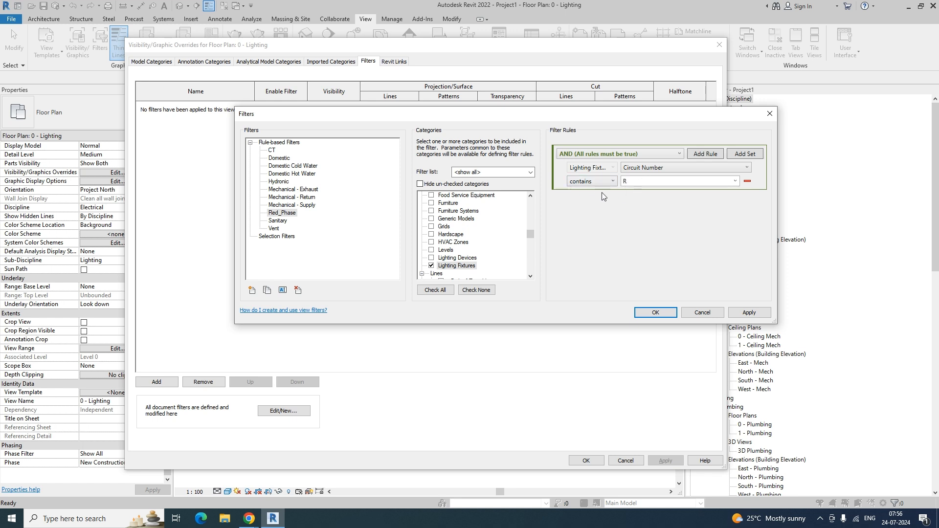
click(647, 313)
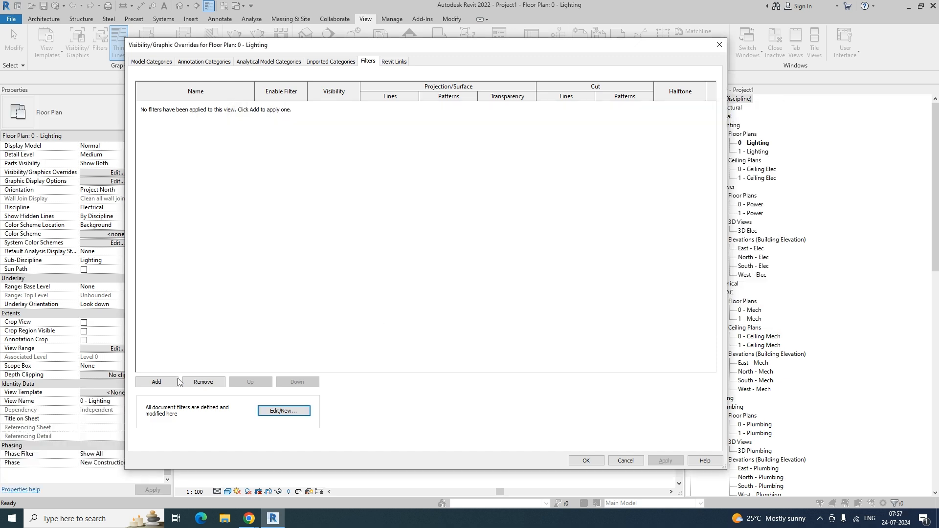
Step: Duplicate the Red_Phase filter in the project's filter definitions
click(283, 412)
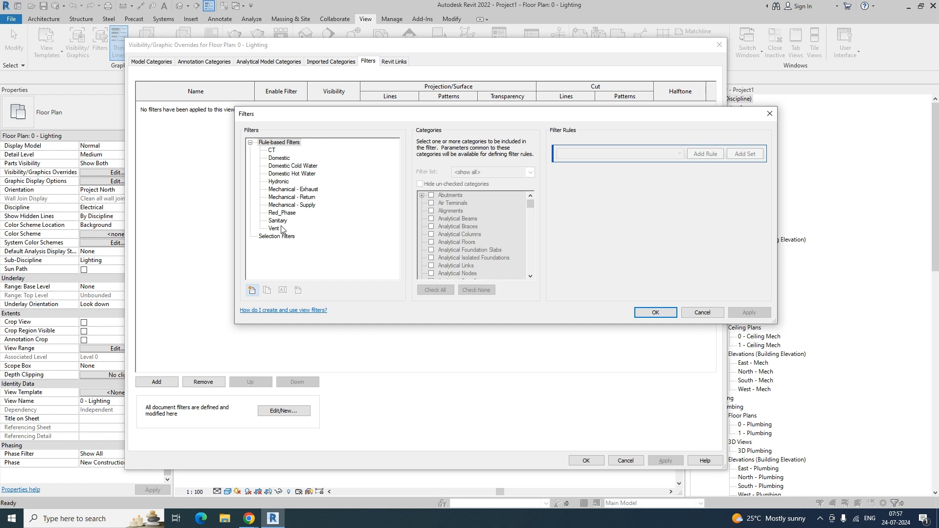
click(283, 213)
right_click(288, 217)
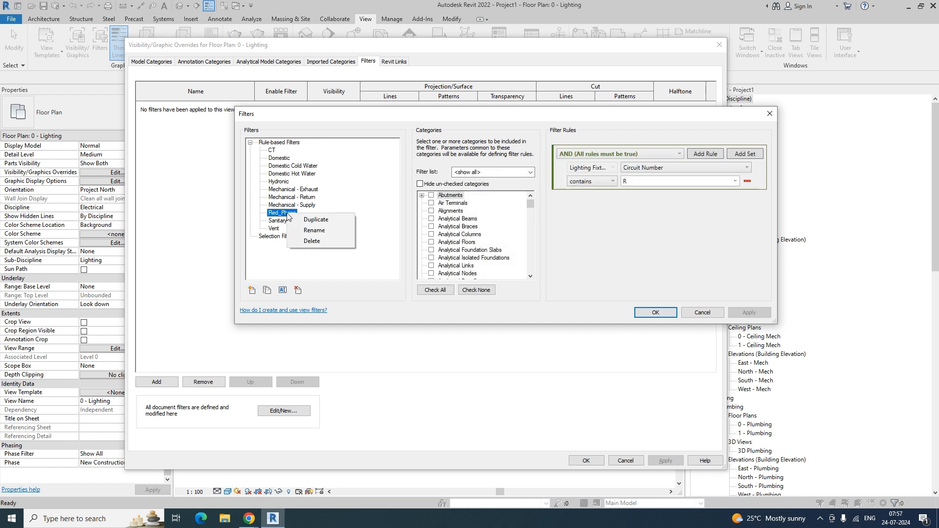
click(309, 220)
click(289, 221)
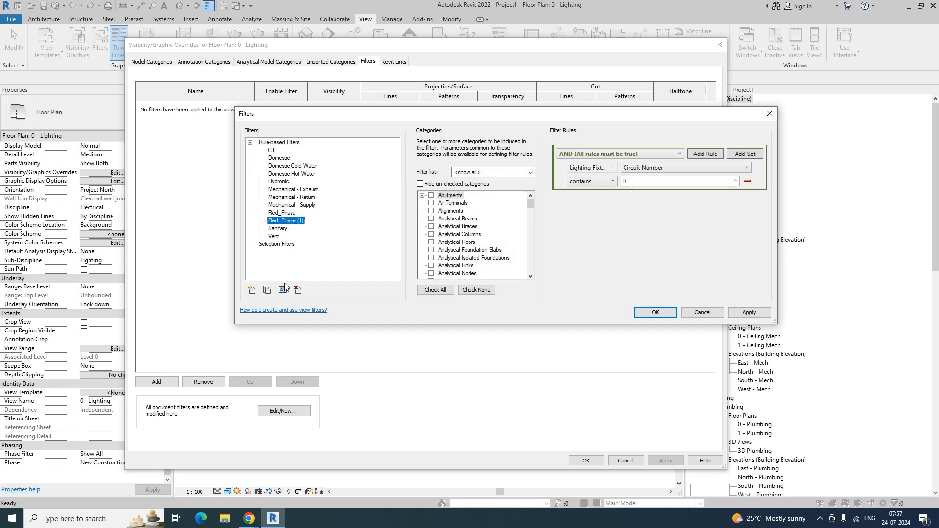
Step: Rename the duplicated Red_Phase filter as Yellow_Phase
click(283, 291)
click(489, 221)
text(yE_Phase (1)
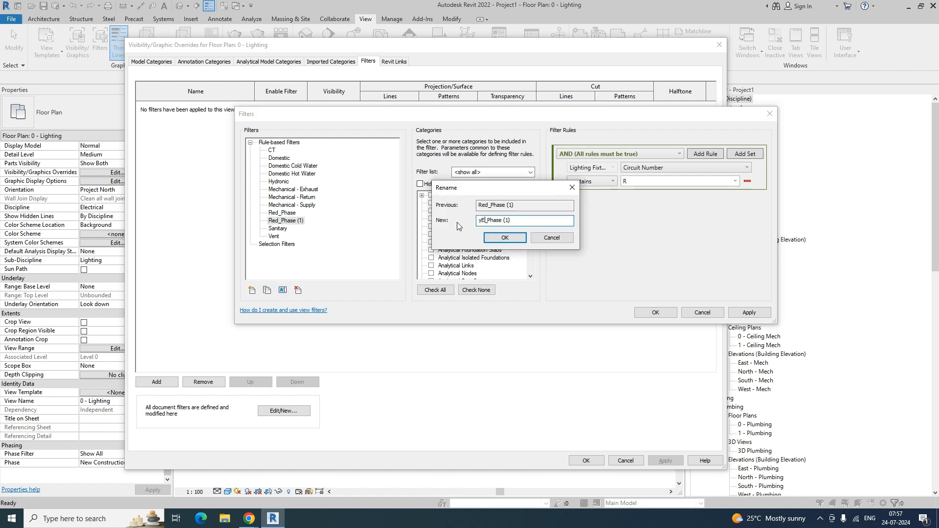
key(BackSpace)
key(BackSpace)
text(Yellow)
key(BackSpace)
click(505, 237)
Step: Check that Yellow_Phase covers Lighting Fixtures, set its rule to Circuit Number contains Y, and save it
click(735, 181)
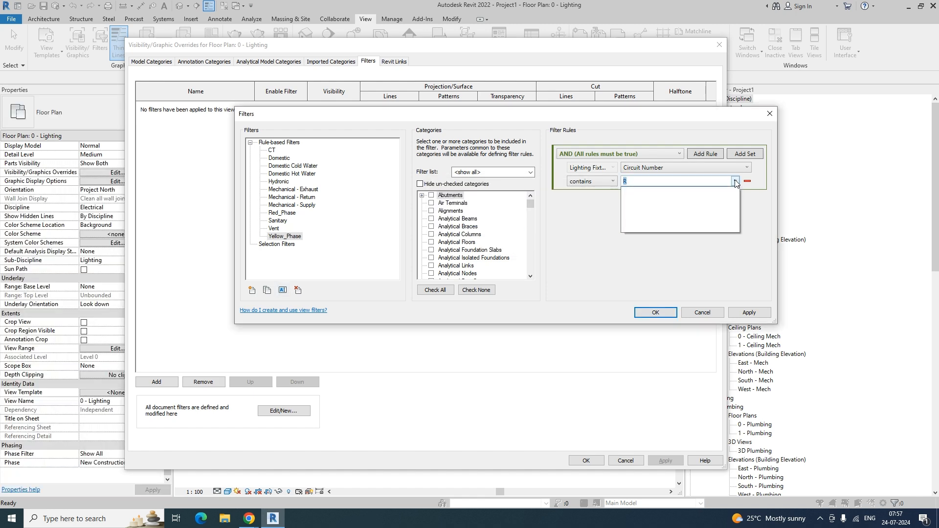
click(555, 225)
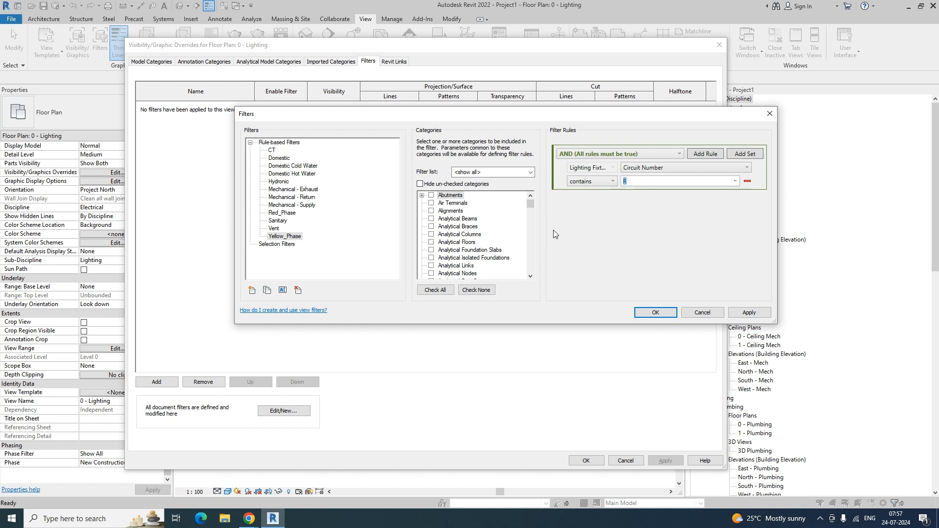
scroll(465, 239, down, 5)
scroll(460, 246, down, 9)
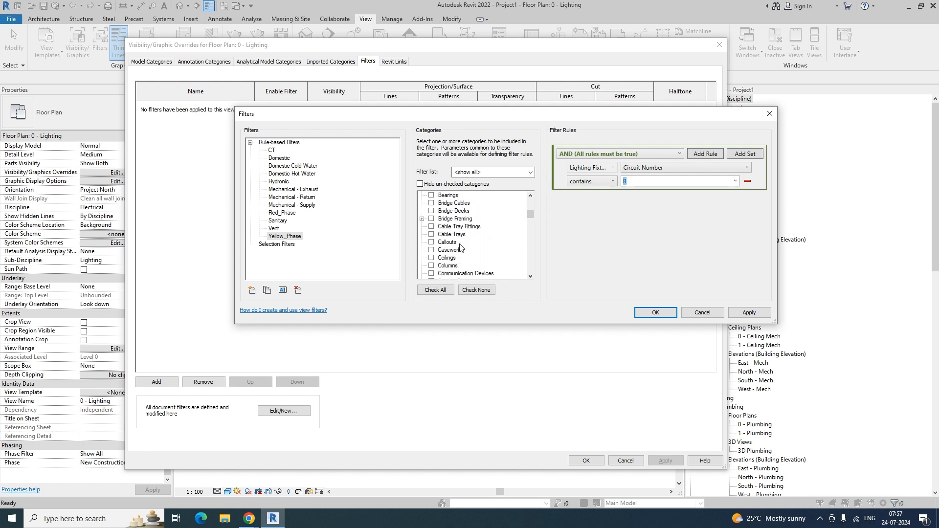
scroll(460, 247, down, 1)
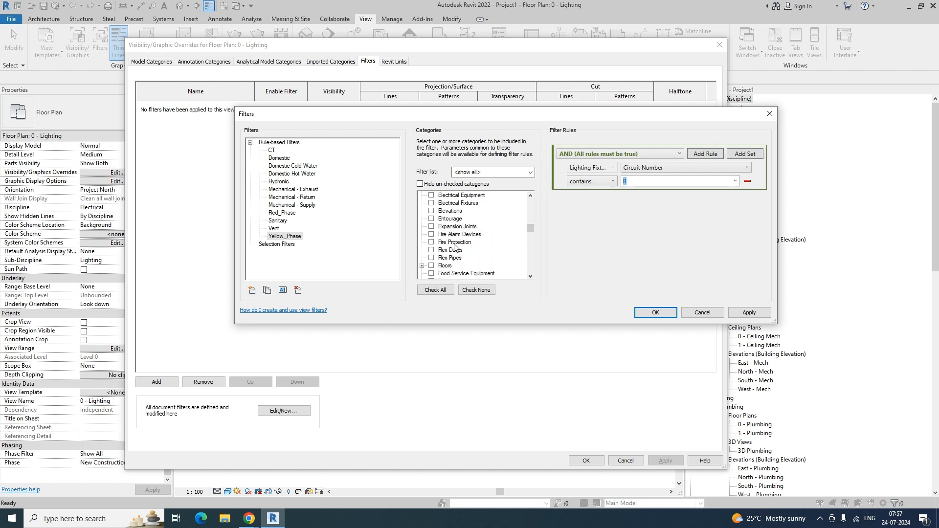
click(454, 236)
key(l)
scroll(458, 247, down, 1)
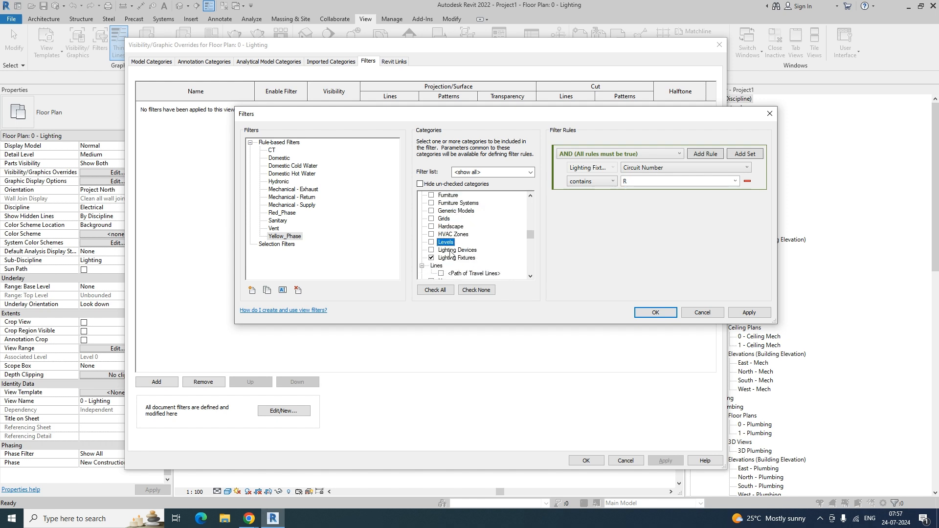
click(627, 182)
text(Y)
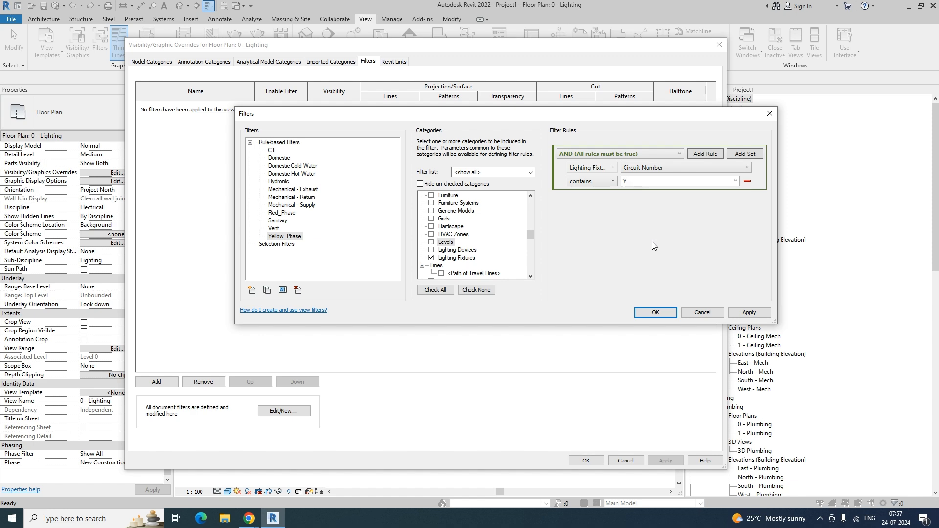
click(656, 311)
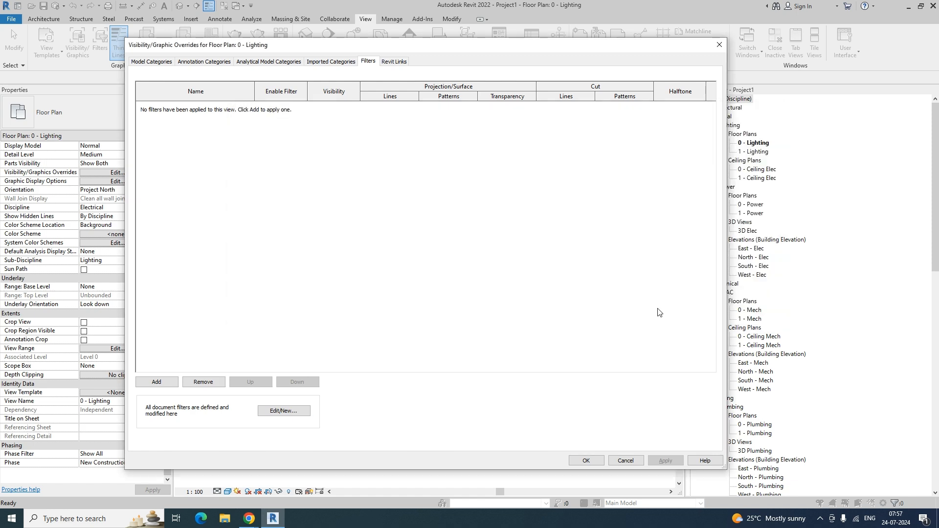
Step: Review the Red_Phase and Yellow_Phase rules and duplicate the Yellow_Phase filter
click(284, 411)
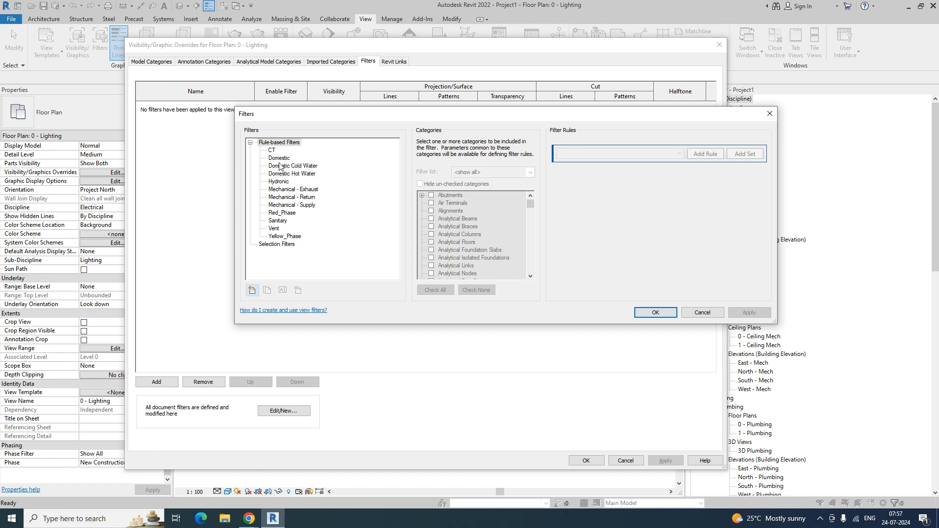
click(282, 213)
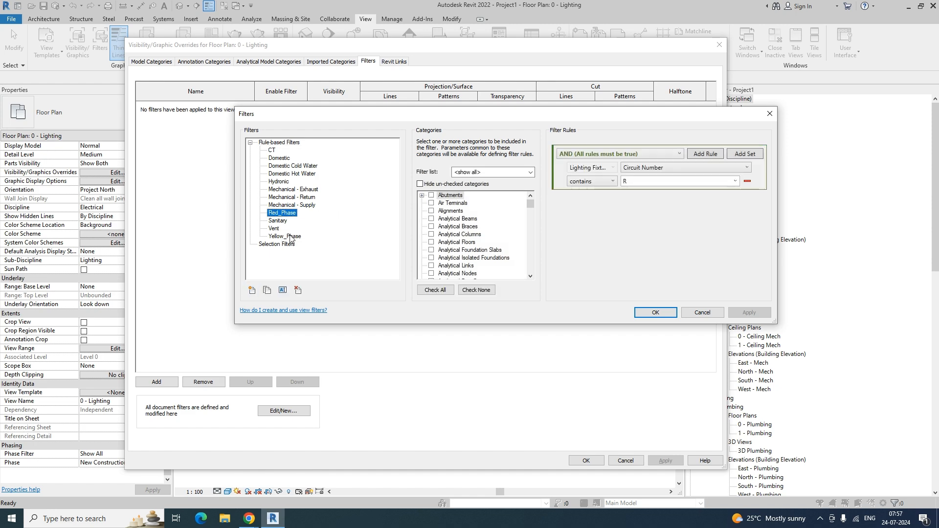
click(286, 237)
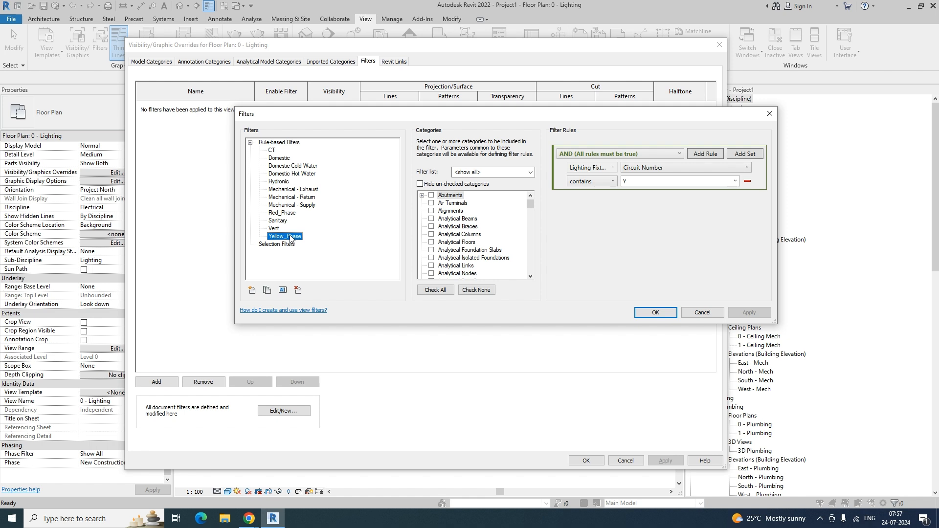
click(253, 291)
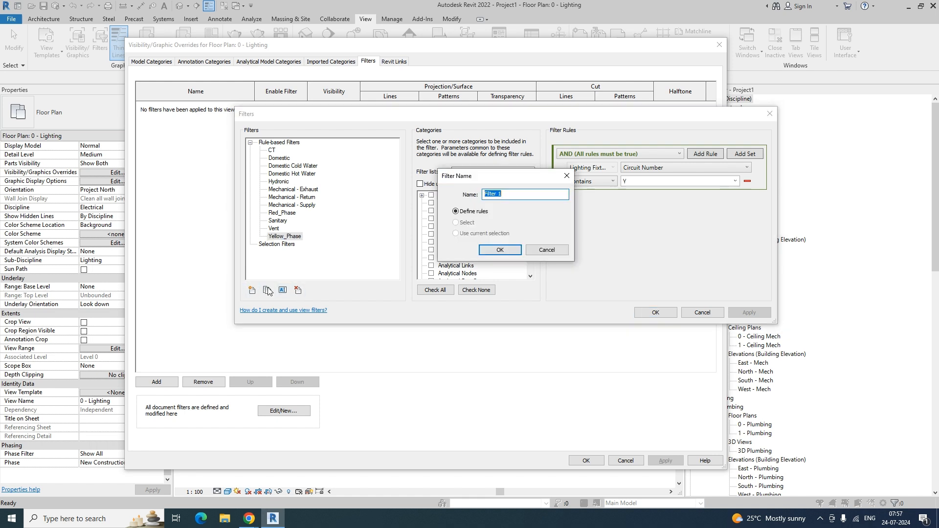
click(566, 177)
click(267, 290)
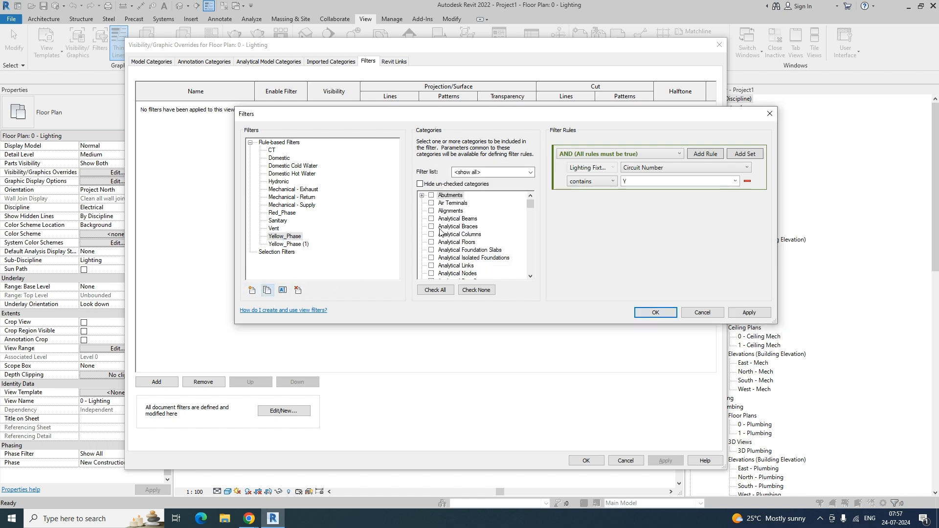
click(291, 245)
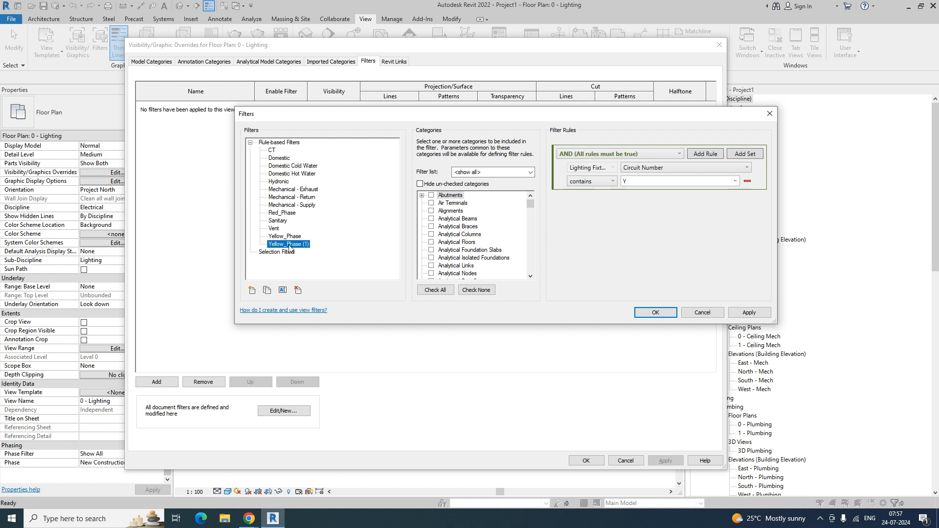
Step: Rename the duplicated Yellow_Phase filter as Blue_Phase
click(283, 291)
double_click(492, 221)
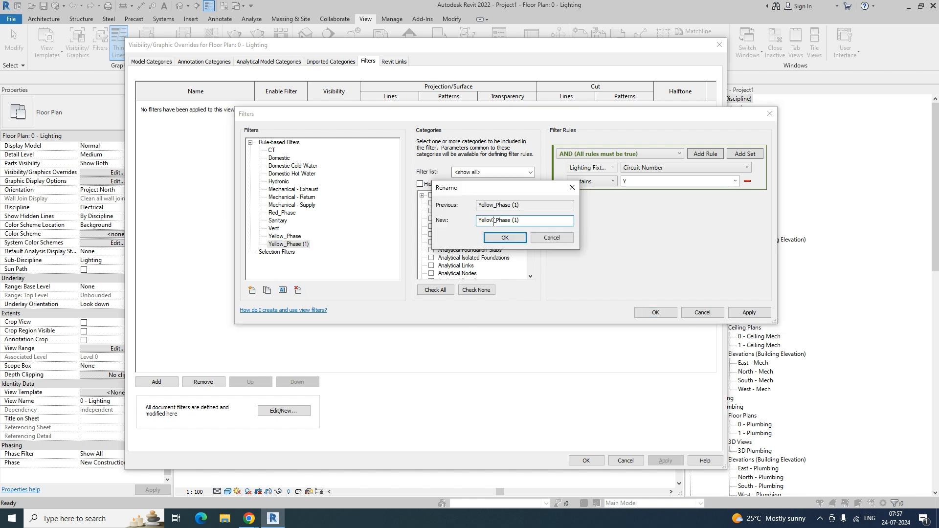
text(bLUE)
drag(491, 220, 433, 219)
text(B)
text(k)
text(lue_Phase)
click(504, 237)
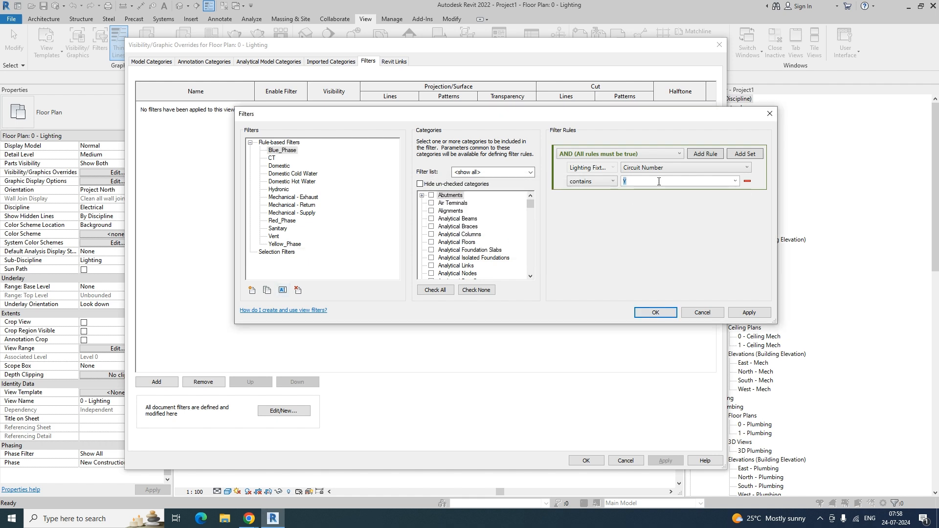
Step: Set the Blue_Phase rule to Circuit Number contains B and save the filter definitions
text(b)
click(750, 314)
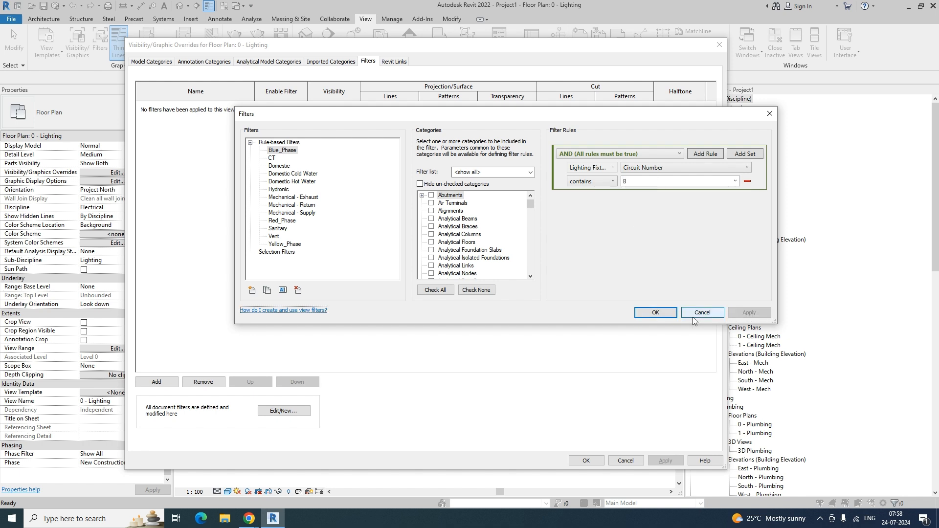
click(656, 313)
Step: Add the Blue_Phase, Red_Phase and Yellow_Phase filters to the lighting plan's visibility overrides
click(157, 382)
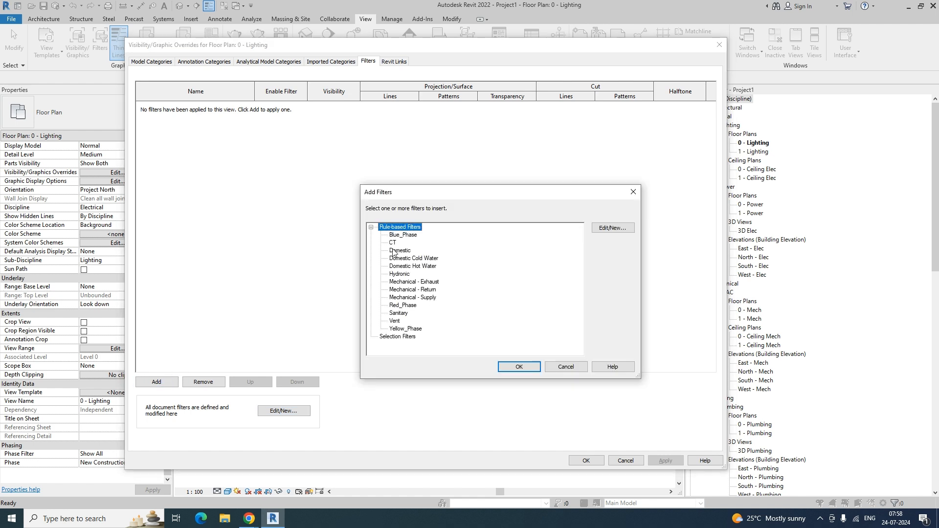
click(402, 237)
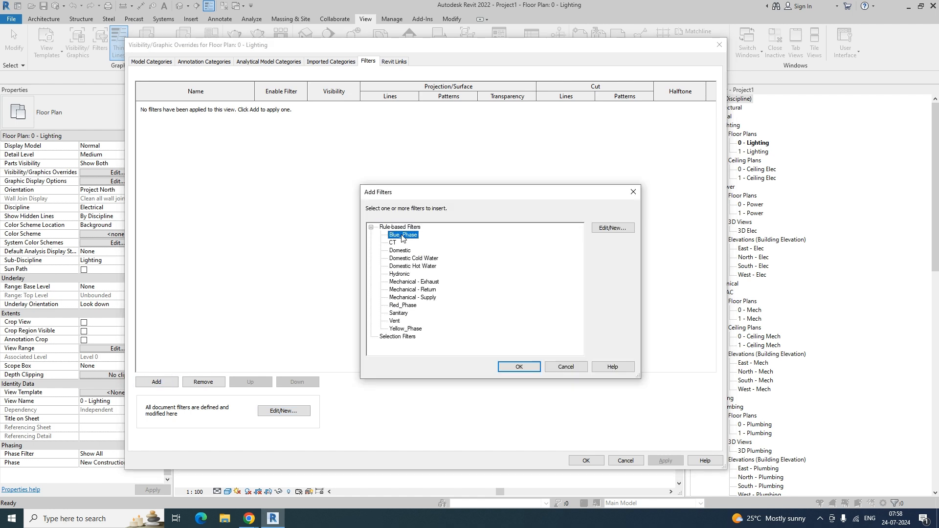
ctrl+click(406, 306)
ctrl+click(415, 330)
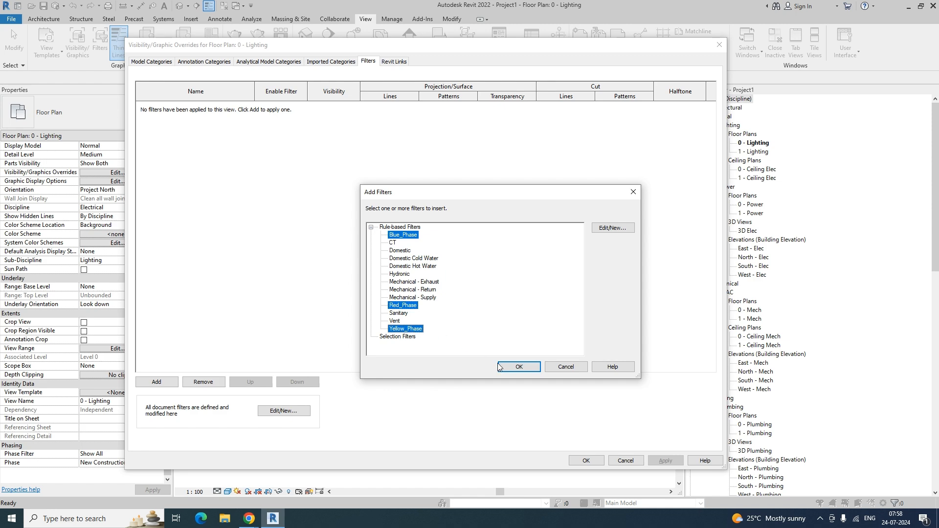
click(519, 367)
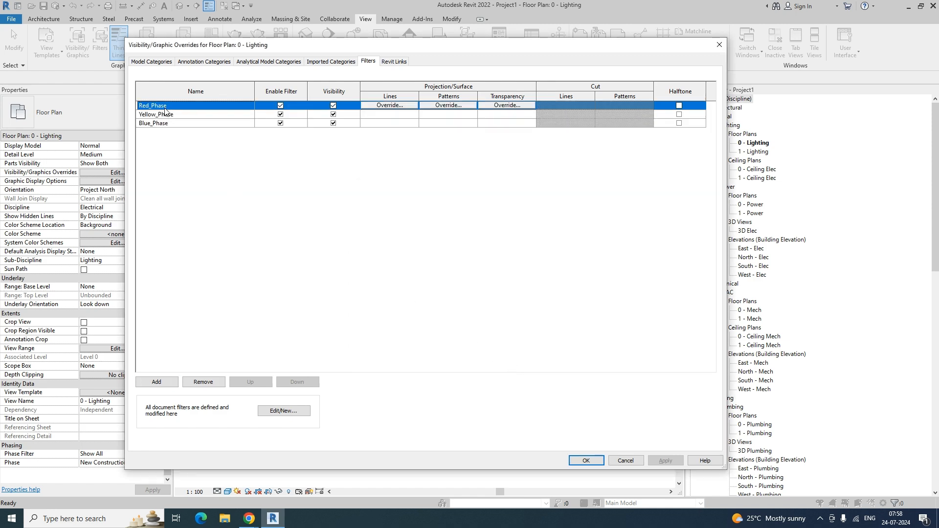
Step: Override the Red_Phase filter's projection foreground pattern with a solid fill in red
click(443, 107)
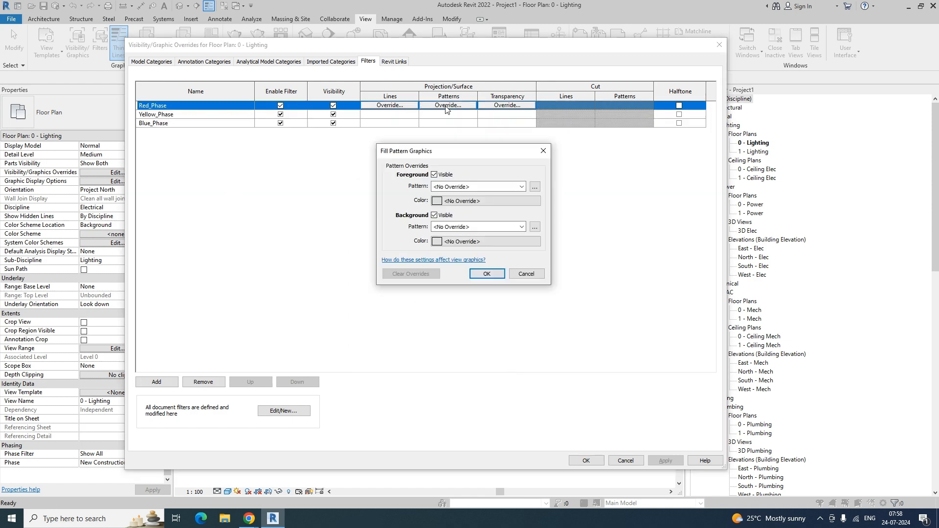
click(490, 186)
click(468, 206)
click(468, 200)
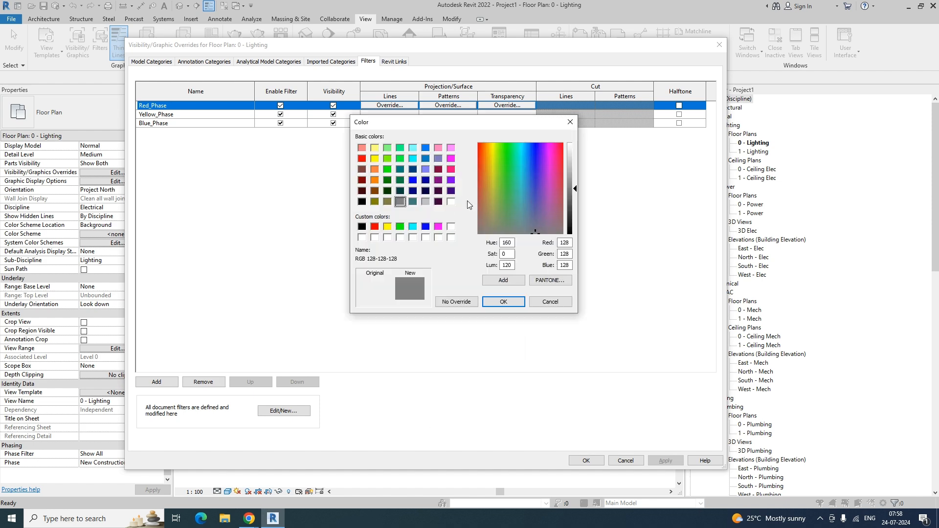
click(374, 226)
click(503, 302)
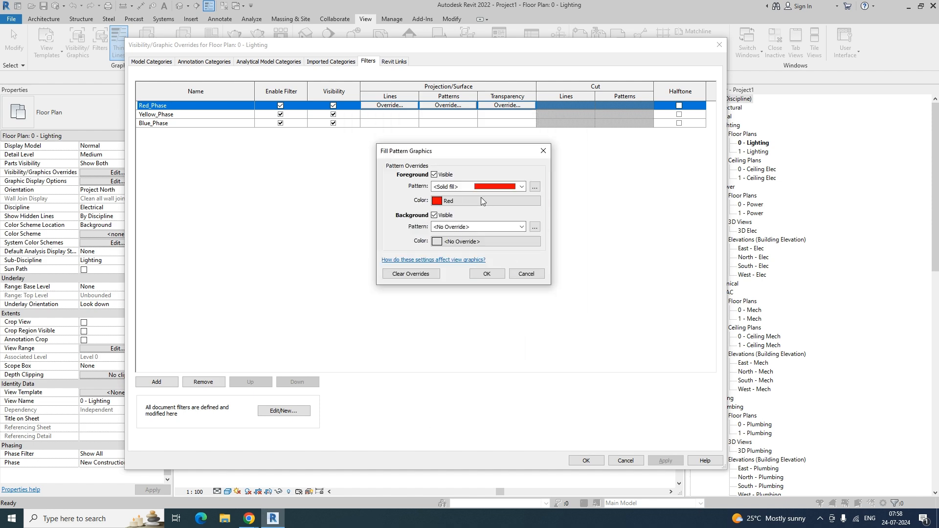
Step: Override the Red_Phase filter's projection background pattern with a solid fill in red
click(498, 227)
click(480, 241)
click(471, 242)
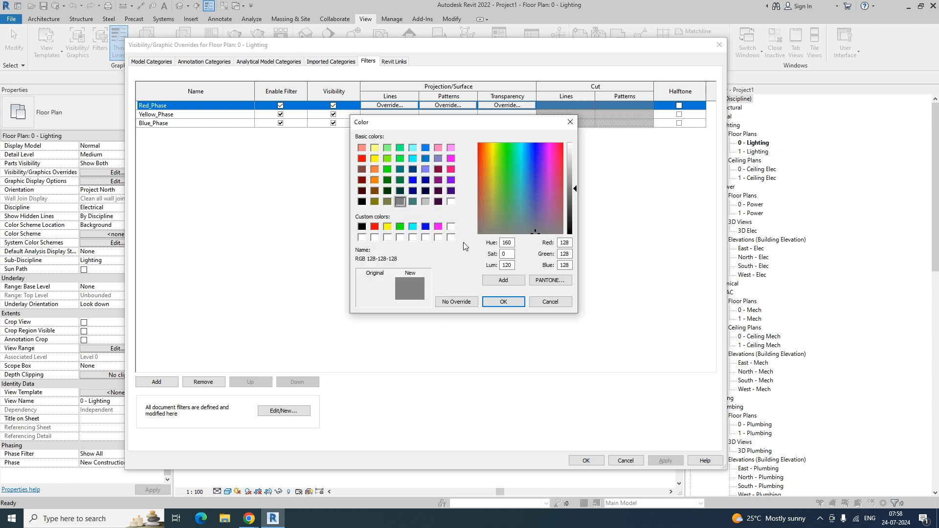
click(374, 227)
click(504, 302)
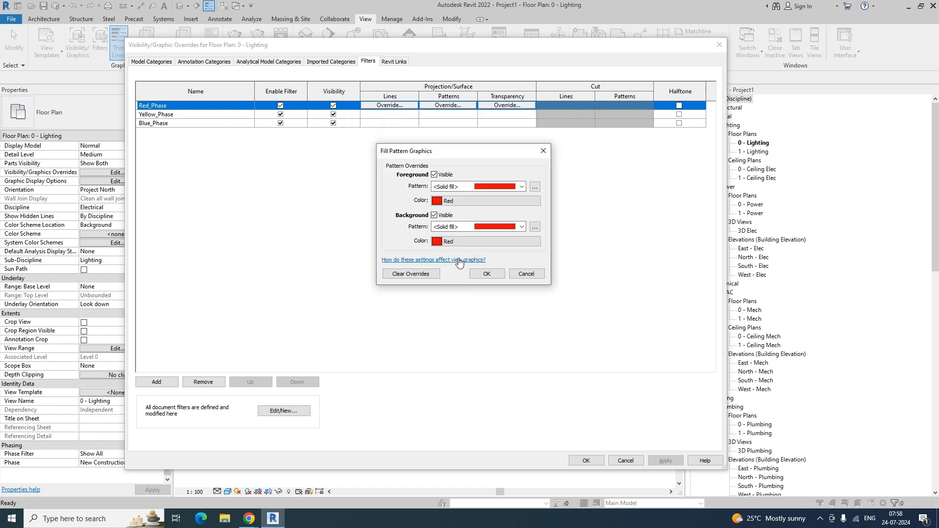
Step: Override the Yellow_Phase filter's projection foreground pattern with a solid fill in yellow
click(488, 275)
click(445, 116)
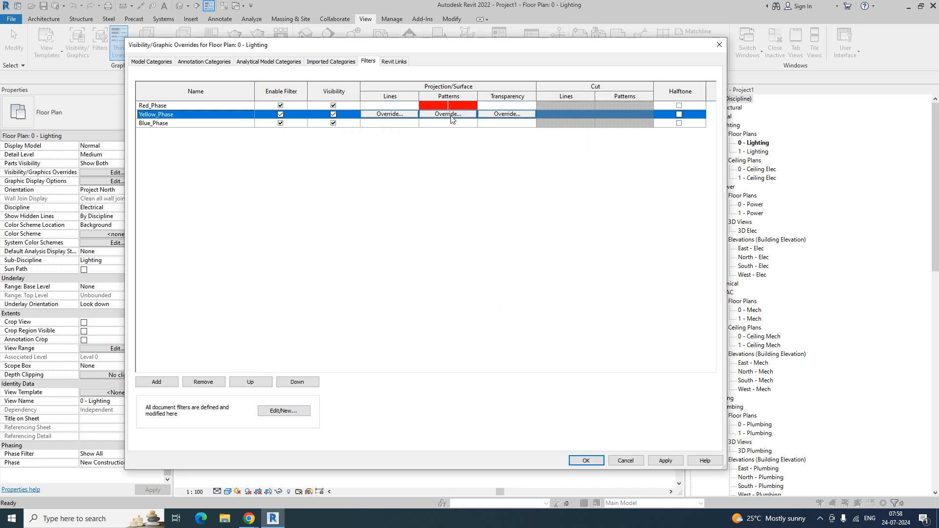
click(448, 114)
click(489, 186)
click(470, 203)
click(487, 201)
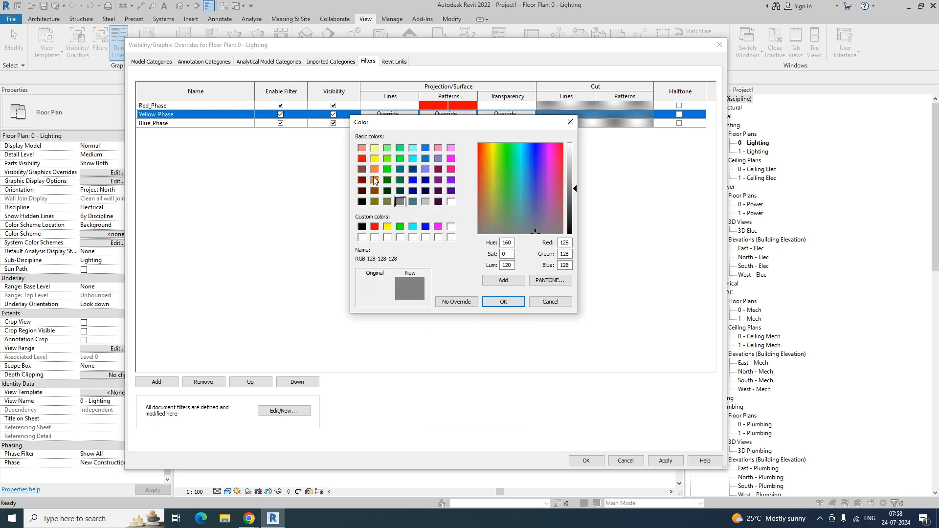
click(374, 158)
click(503, 302)
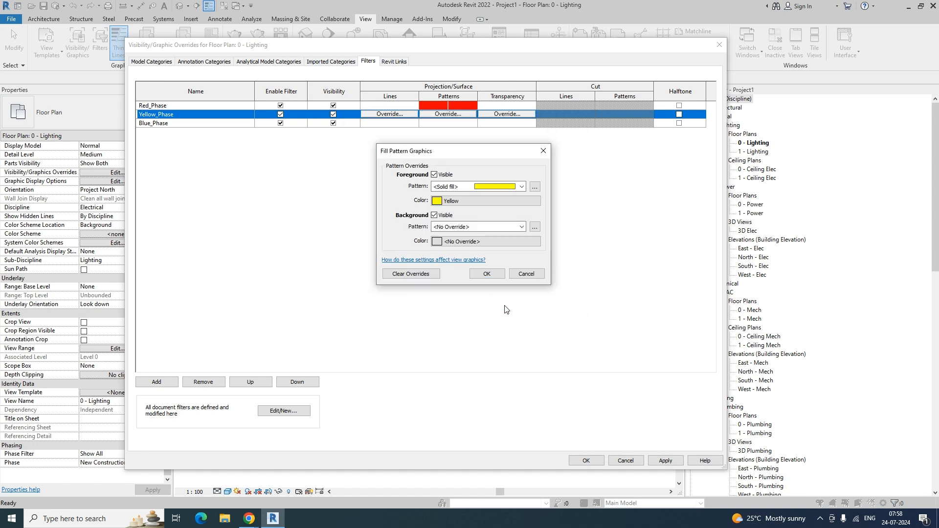
Step: Override the Yellow_Phase filter's projection background pattern with a solid fill in yellow
click(471, 227)
click(450, 245)
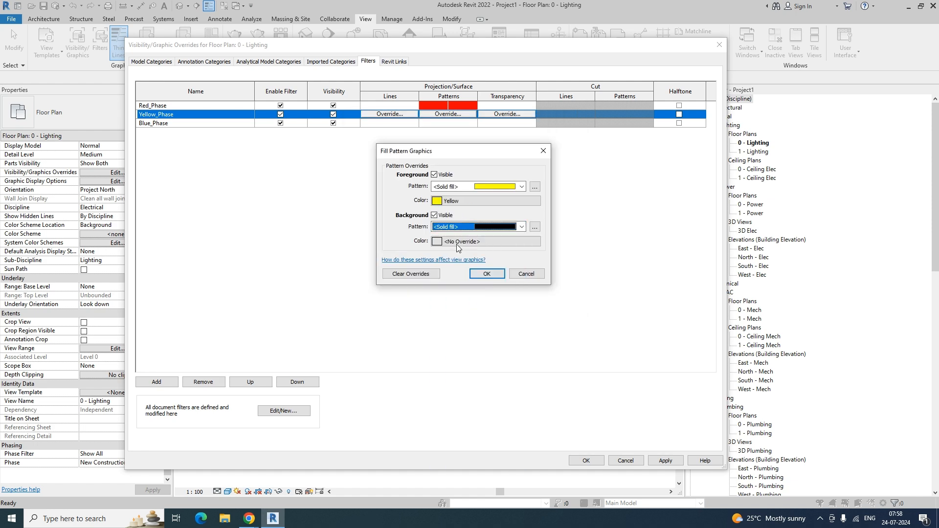
click(464, 241)
click(374, 159)
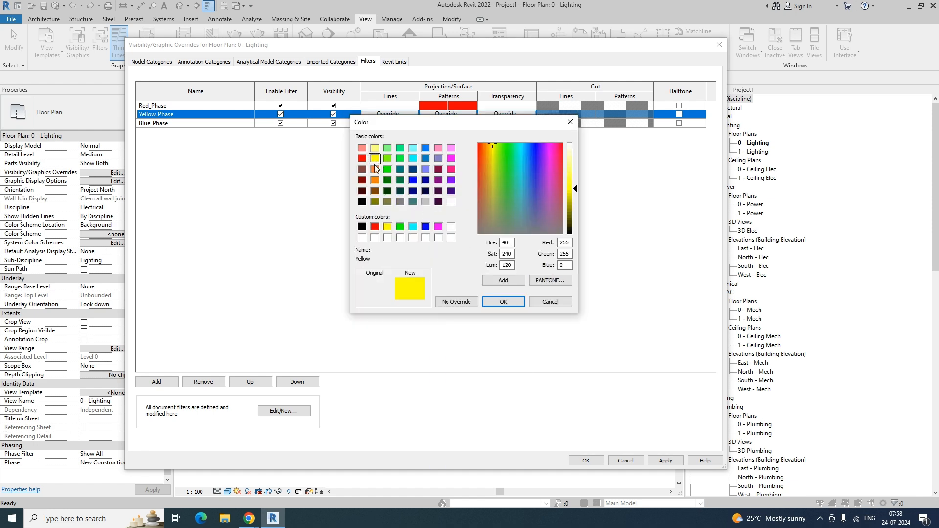
click(503, 302)
click(486, 272)
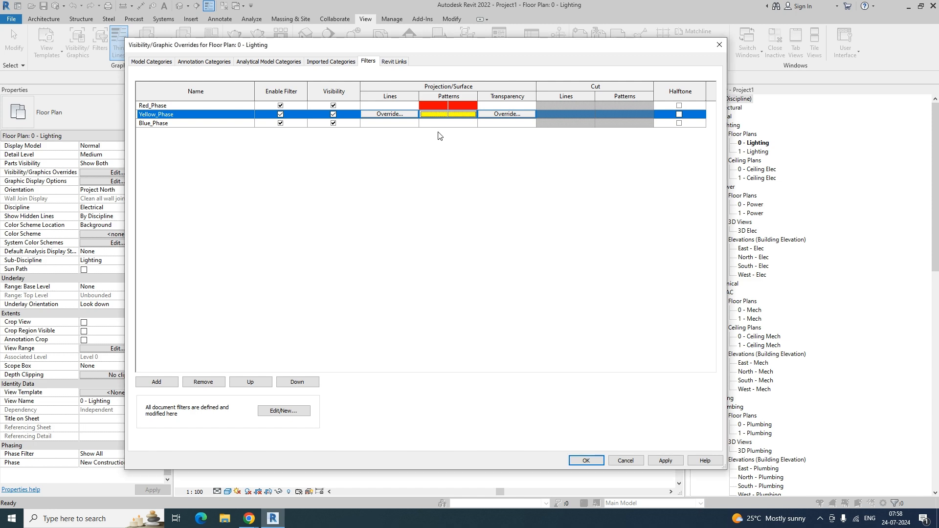
Step: Override the Blue_Phase filter's projection foreground pattern with a solid fill in blue
click(445, 123)
click(455, 123)
click(477, 187)
click(469, 204)
click(486, 201)
click(426, 226)
click(500, 301)
Step: Override the Blue_Phase filter's projection background pattern with a solid fill in blue
click(478, 228)
click(464, 244)
click(474, 242)
click(426, 226)
click(504, 302)
click(485, 281)
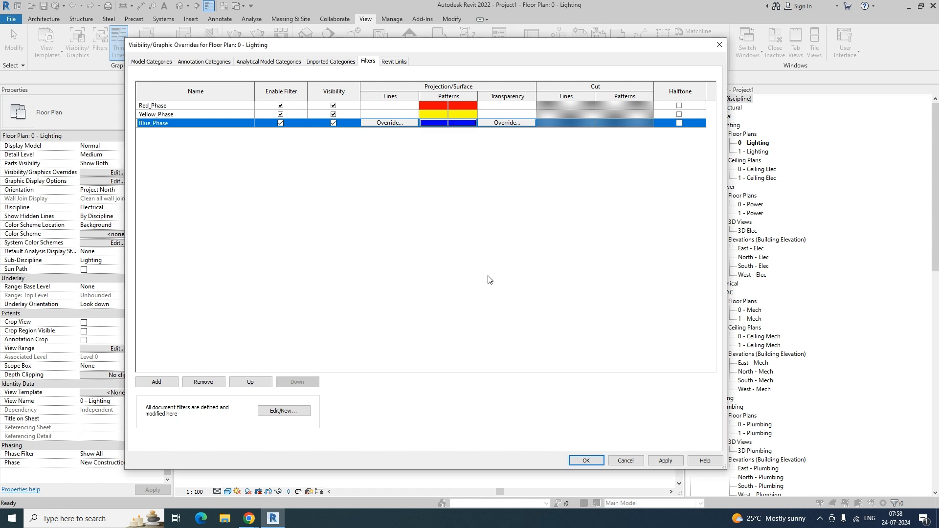
Step: Apply the filter overrides to the lighting plan and narrow the Project Browser to enlarge the drawing area
click(659, 459)
click(593, 462)
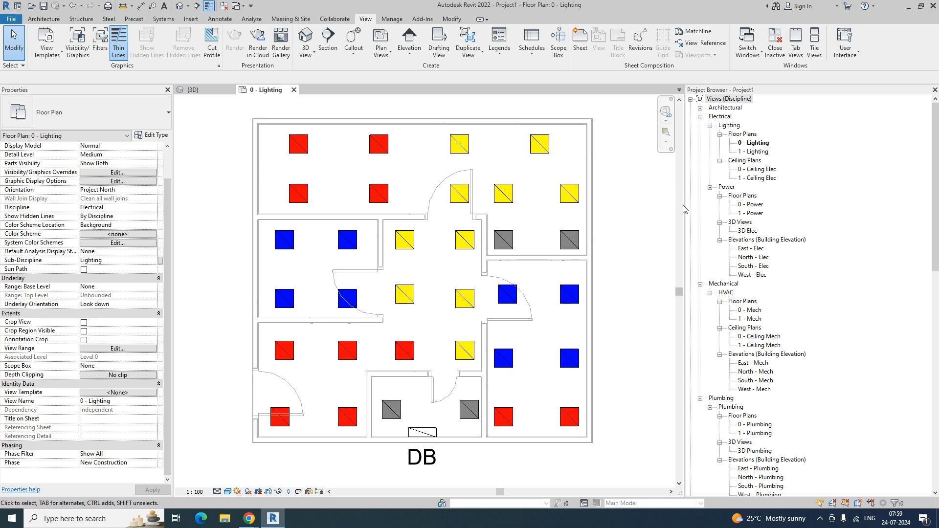
drag(685, 206, 829, 209)
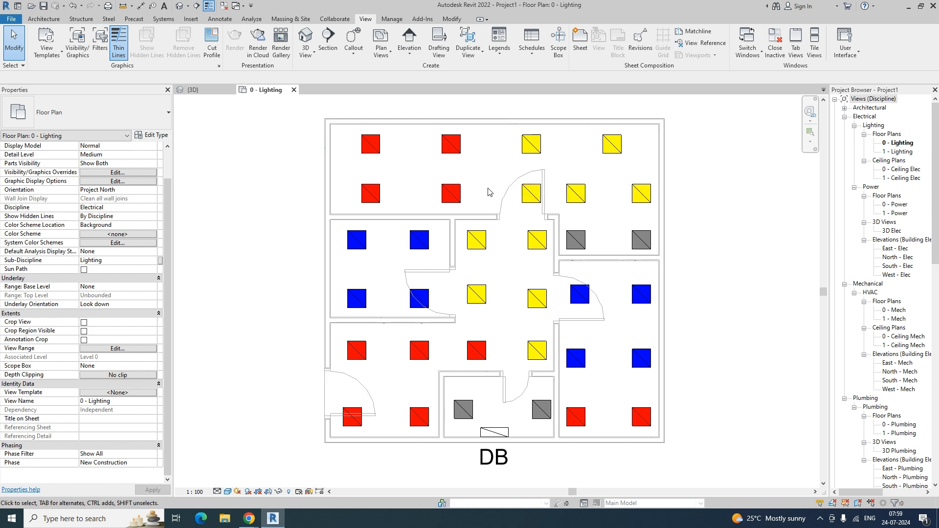
Step: Try to convert circuit R1 of the four red fixtures in the upper room to arc wires
click(376, 152)
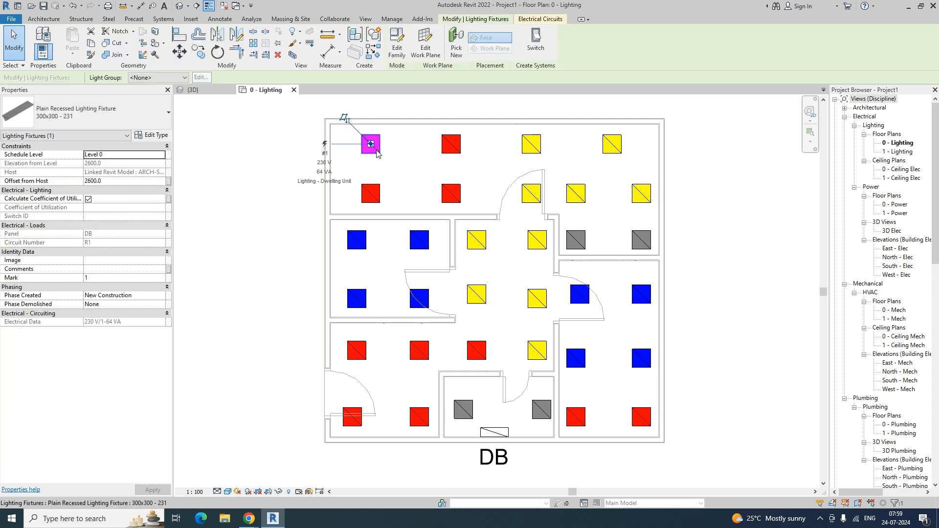
click(541, 19)
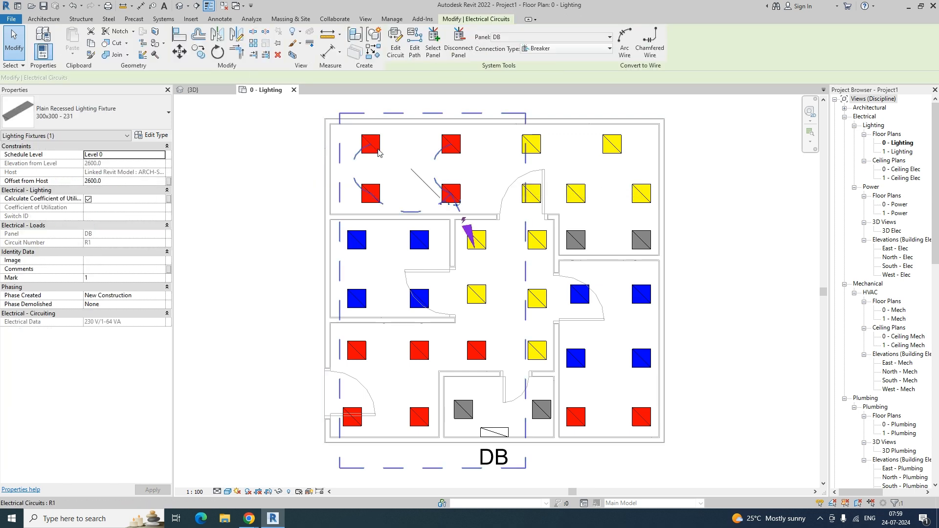
click(631, 34)
click(704, 272)
Step: Convert circuit R1 of the four red fixtures in the upper room to arc wires
middle_drag(441, 201, 417, 210)
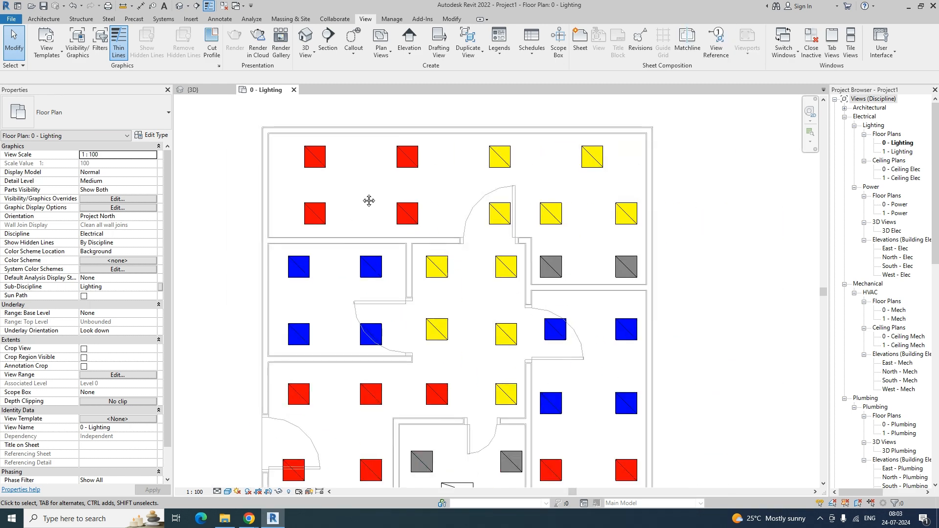
scroll(365, 195, down, 1)
middle_drag(356, 167, 368, 193)
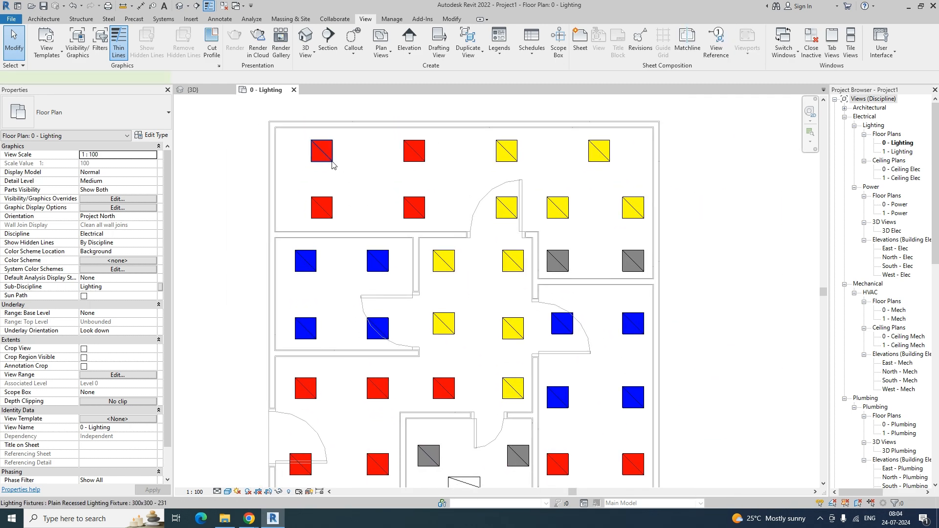
click(332, 162)
click(333, 161)
click(624, 41)
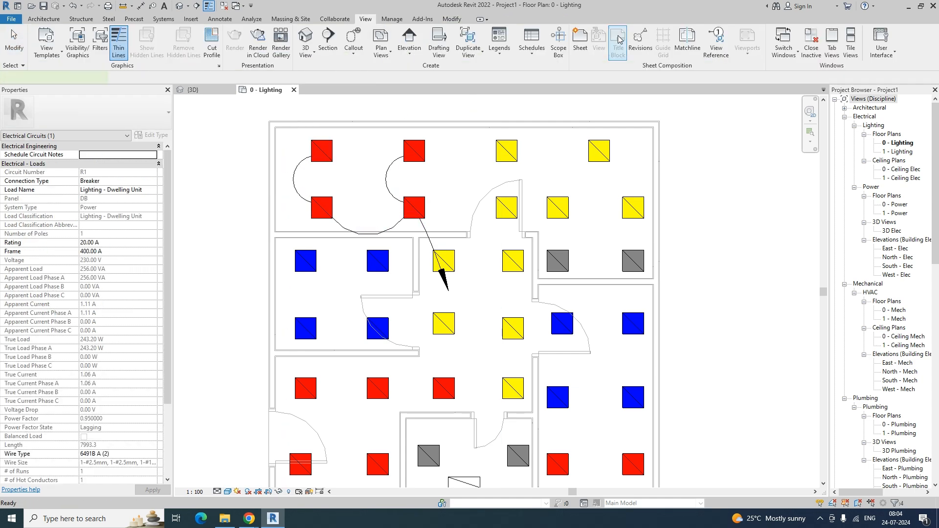
click(724, 201)
Step: Convert circuit Y1 of the yellow fixtures in the upper room to arc wires
click(514, 156)
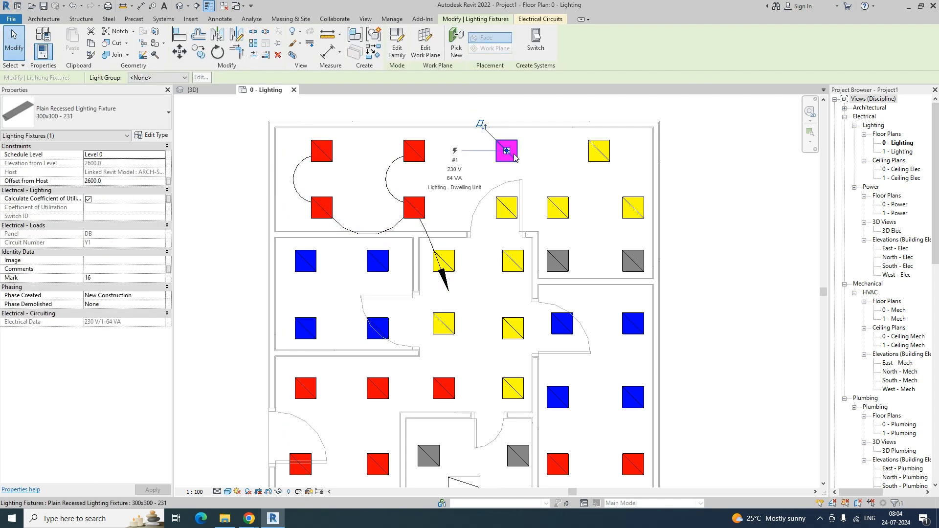
click(514, 157)
click(618, 46)
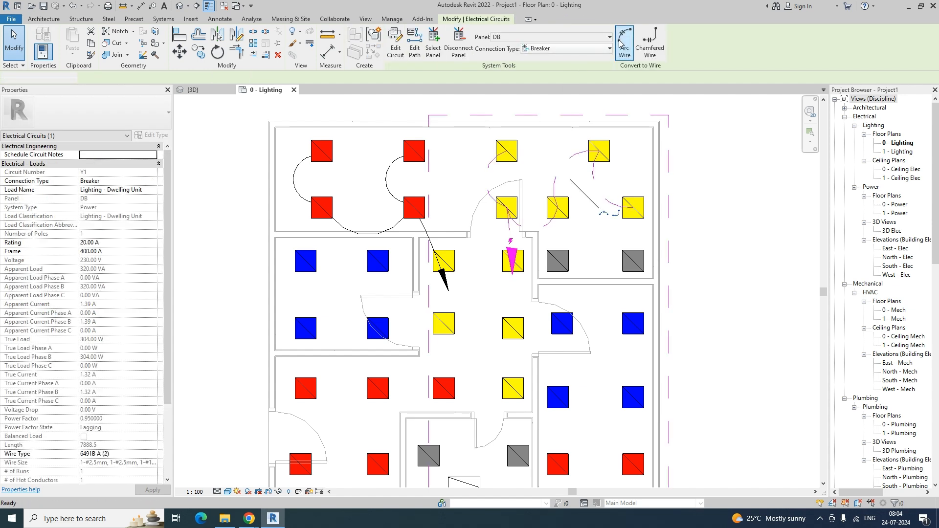
click(606, 184)
Step: Convert circuit Y2 of the five yellow fixtures in the central hall to arc wires
middle_drag(460, 261, 474, 195)
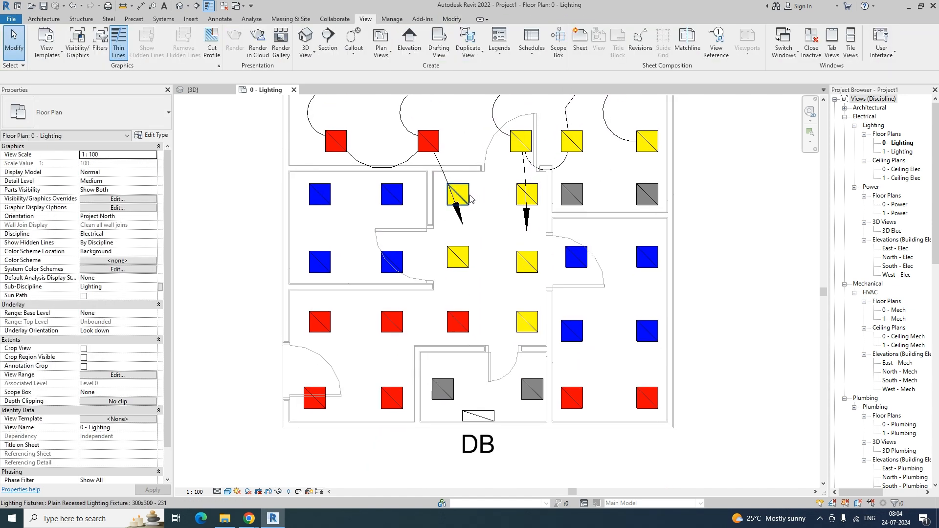
click(469, 197)
click(470, 195)
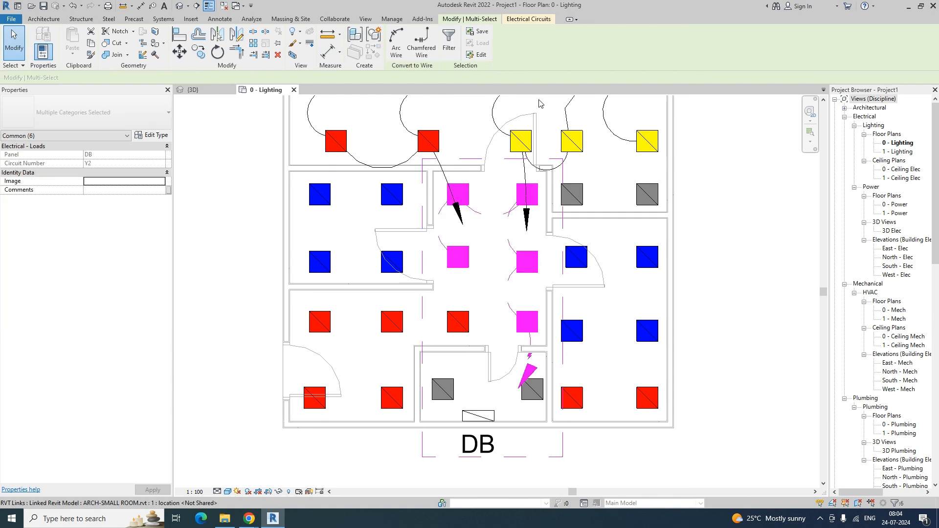
click(473, 195)
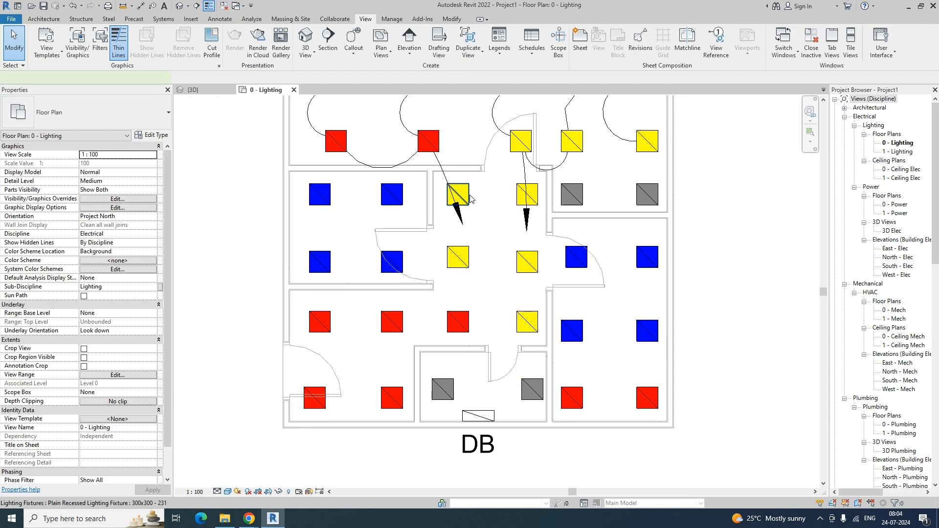
click(469, 197)
key(Tab)
click(472, 197)
click(624, 44)
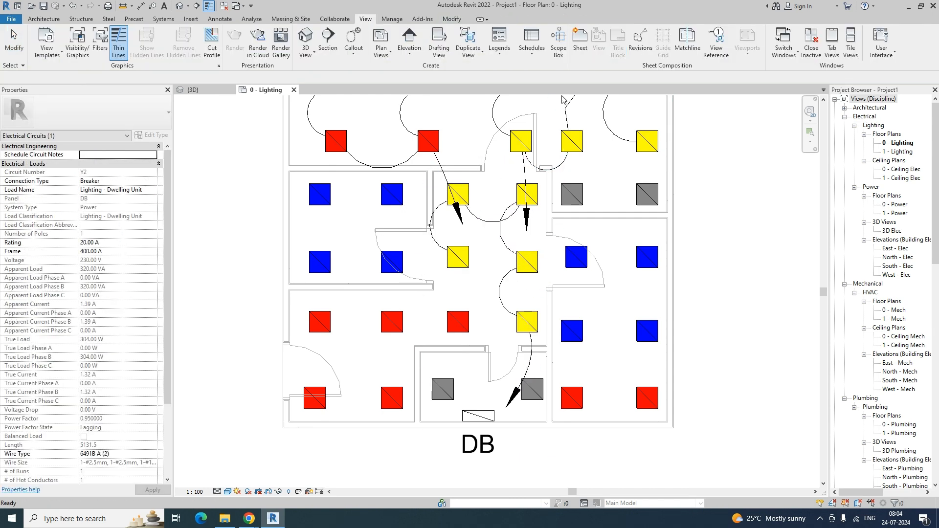
Step: Convert circuit B1 of the four blue fixtures in the middle-left room to arc wires
click(321, 200)
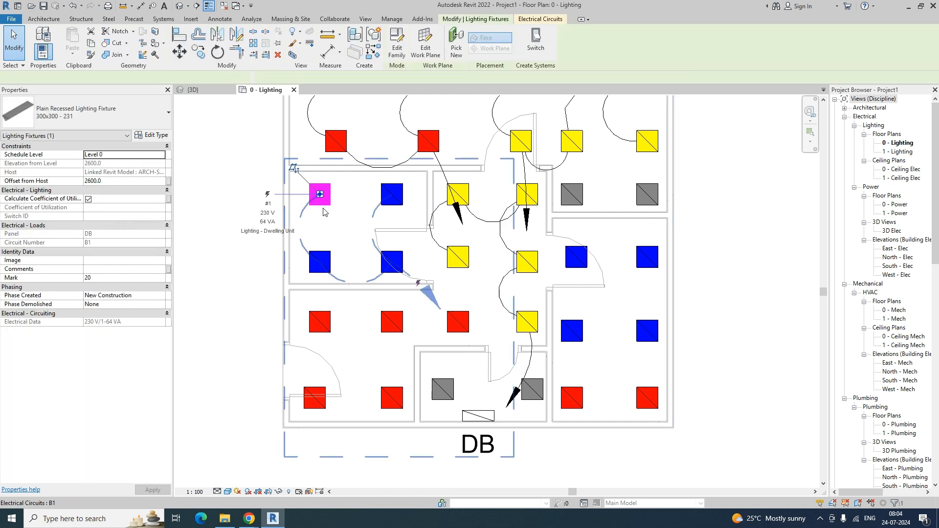
click(323, 210)
click(625, 44)
key(Escape)
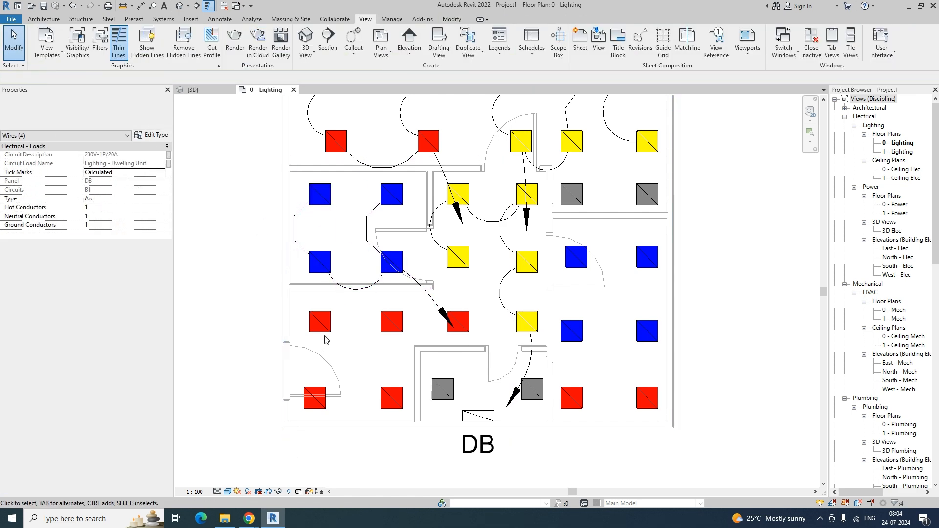
Step: Convert circuit R2 of the five red fixtures in the lower-left area to arc wires and save the project
key(Tab)
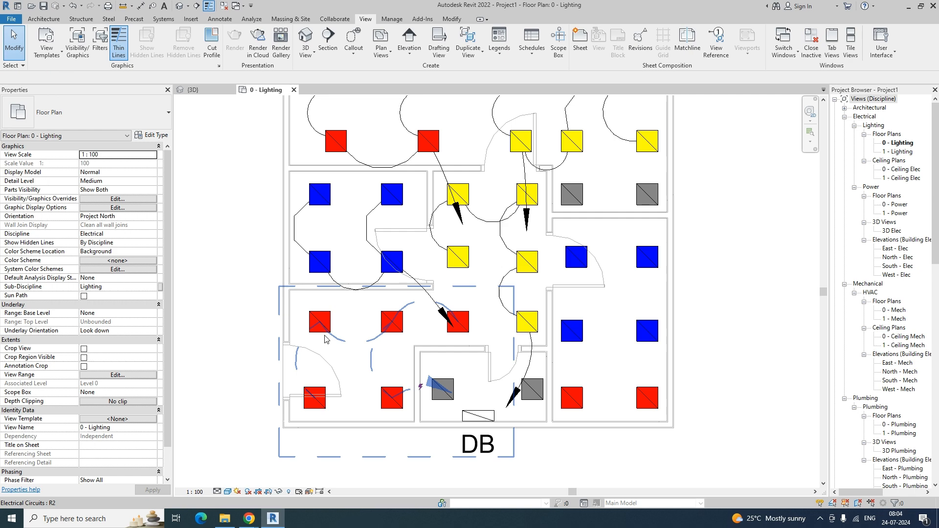
click(326, 339)
click(625, 44)
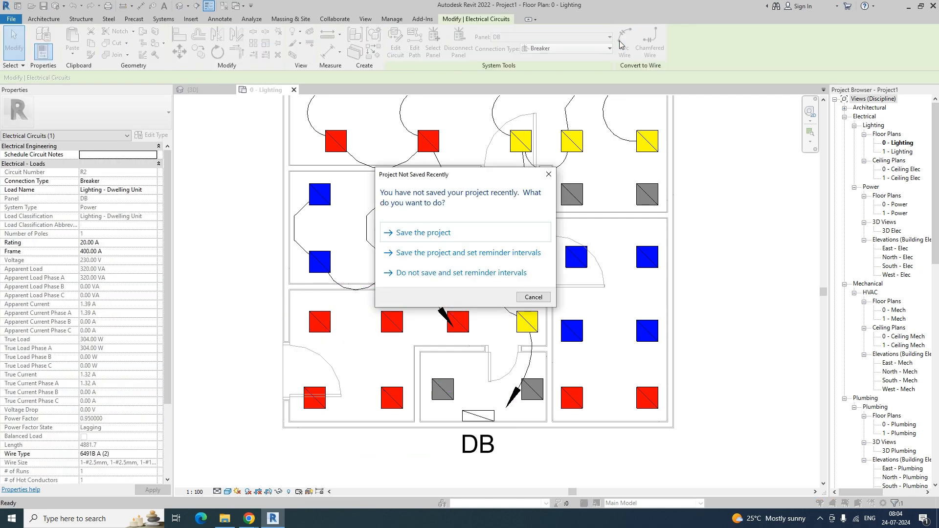
click(524, 237)
Step: Convert circuit B2 of the four blue fixtures in the lower-right room to arc wires
middle_drag(636, 326, 528, 302)
scroll(522, 306, down, 2)
key(Escape)
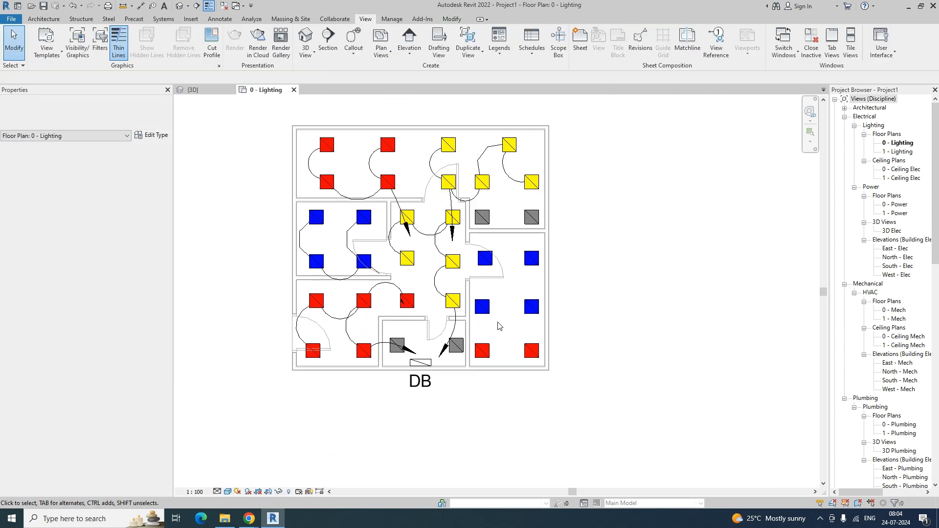
middle_drag(484, 327, 458, 341)
click(455, 321)
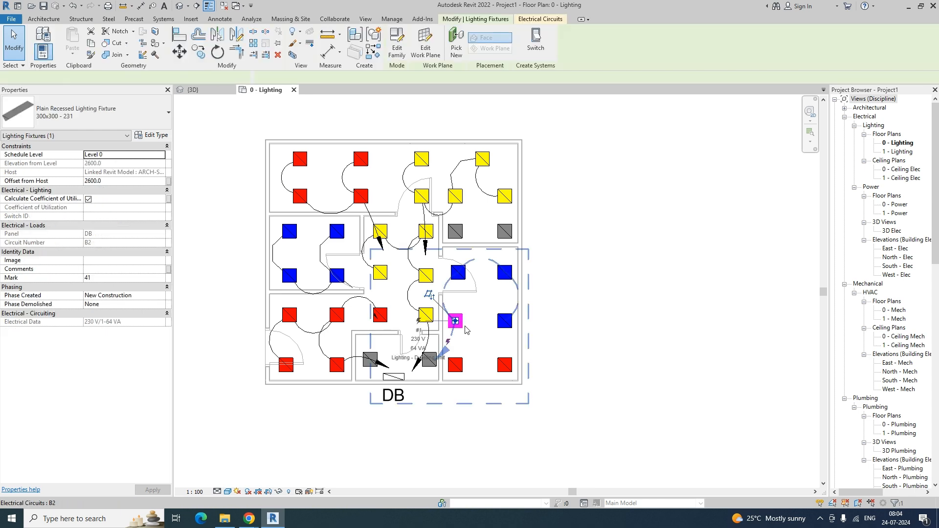
click(465, 327)
click(624, 44)
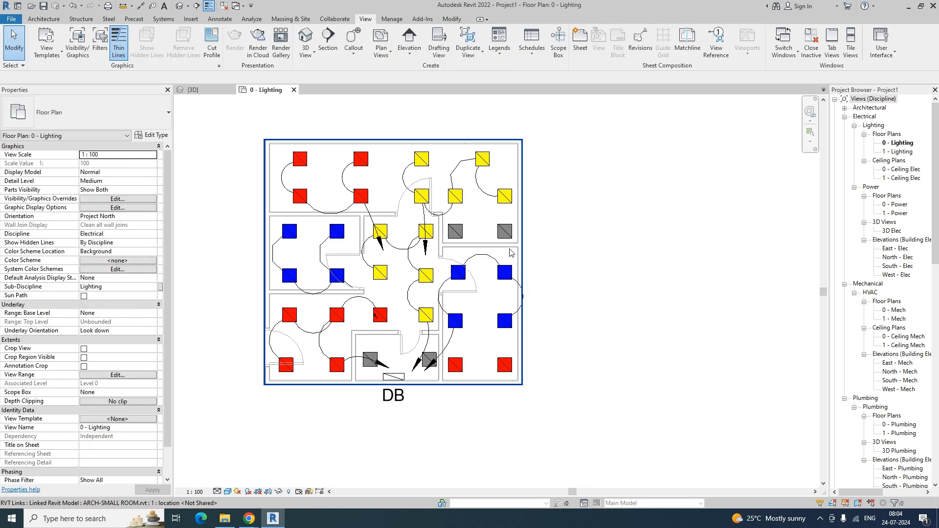
Step: Edit circuit Y1 to add the two grey, uncircuited fixtures at the bottom of the upper-right area
scroll(511, 252, up, 3)
mouse_move(459, 257)
middle_down()
mouse_move(466, 229)
mouse_move(466, 247)
middle_up()
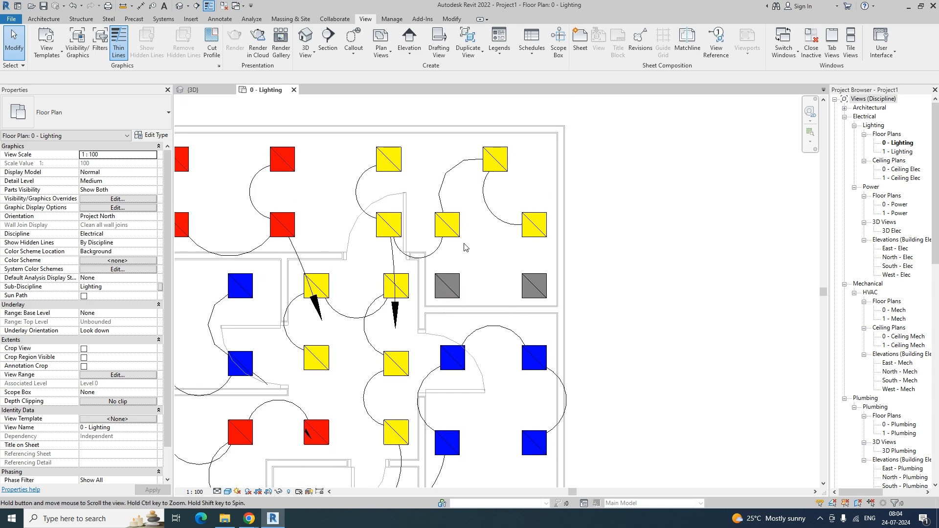
click(458, 236)
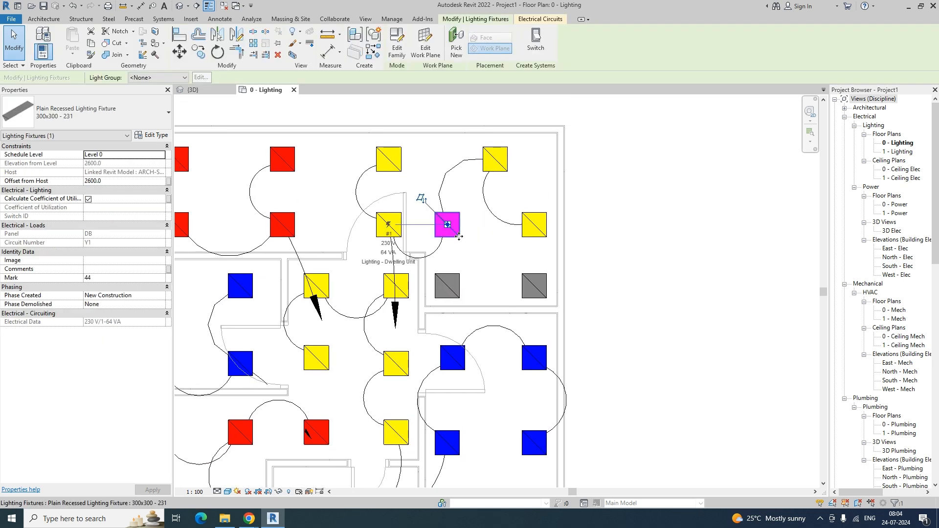
click(540, 19)
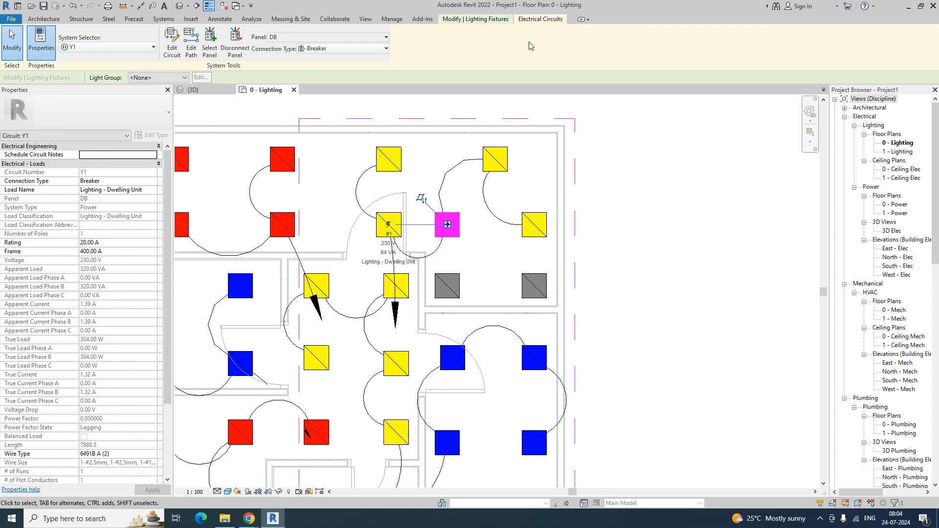
click(172, 43)
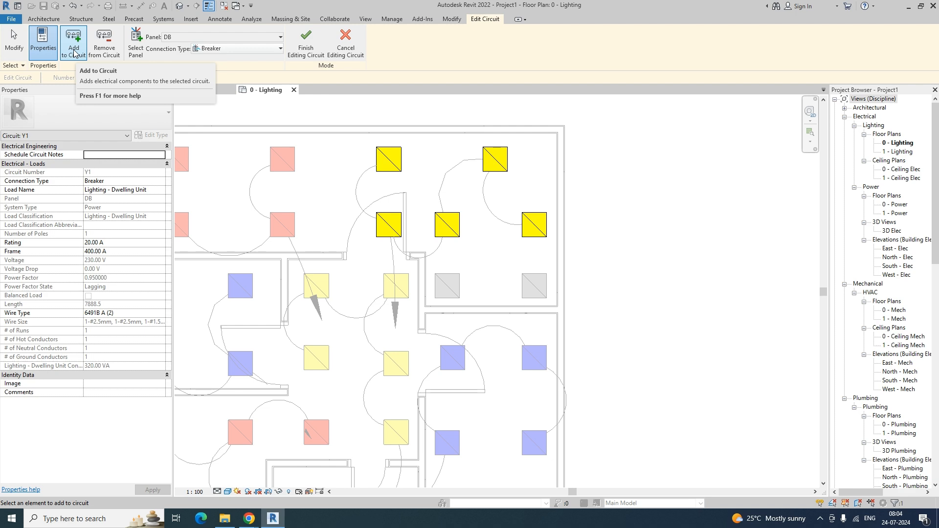
click(447, 291)
click(535, 291)
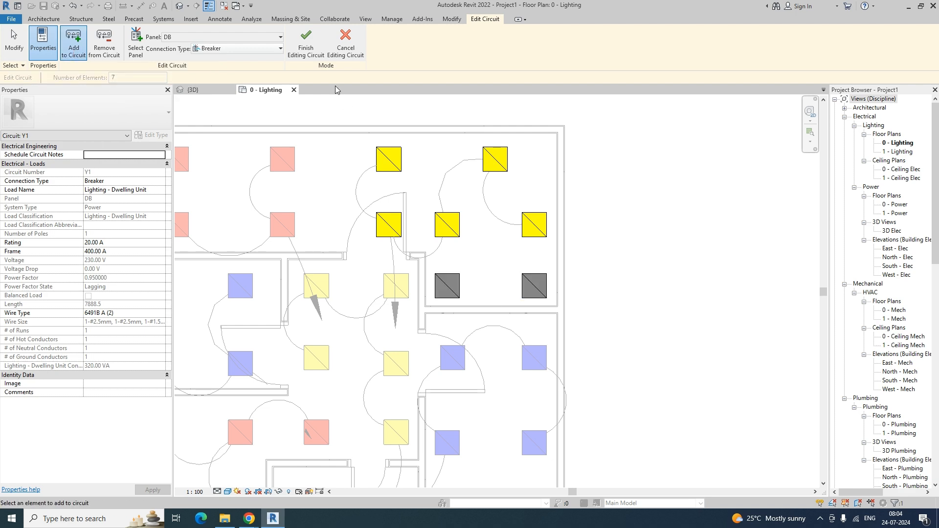
click(307, 43)
scroll(636, 331, down, 2)
middle_drag(610, 332, 639, 291)
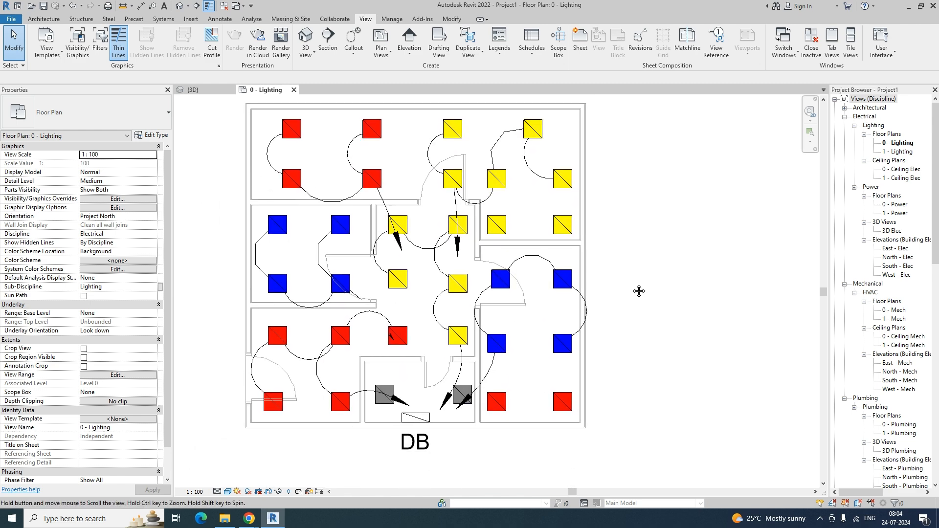
scroll(264, 211, up, 5)
click(276, 208)
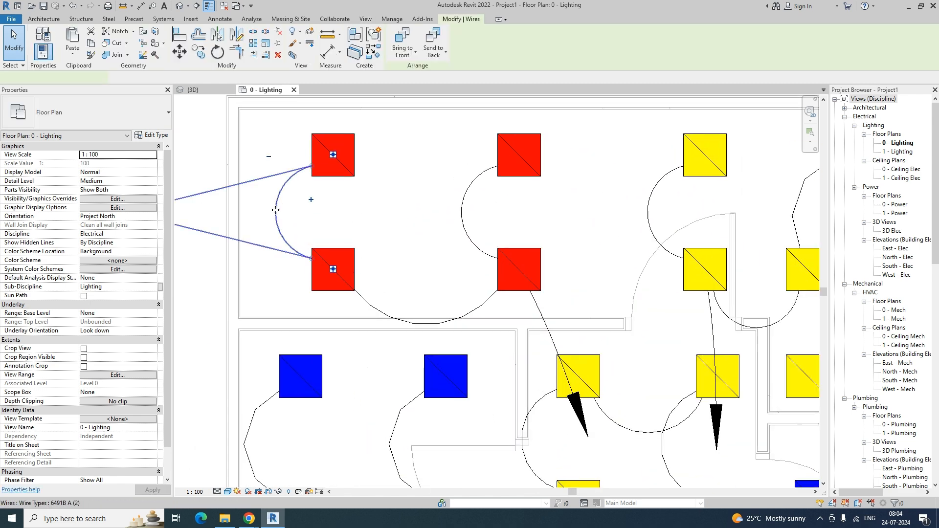
scroll(275, 207, down, 4)
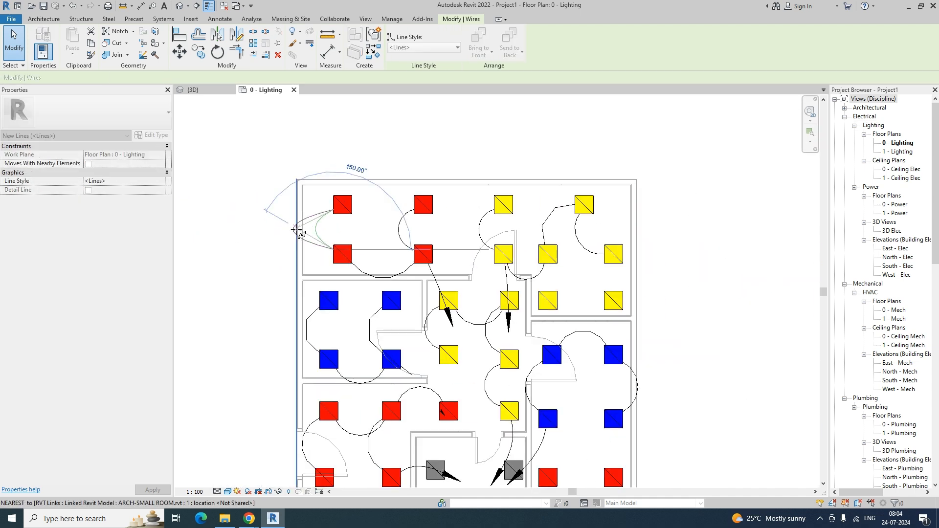
click(342, 205)
key(Escape)
scroll(349, 235, up, 5)
scroll(340, 204, down, 5)
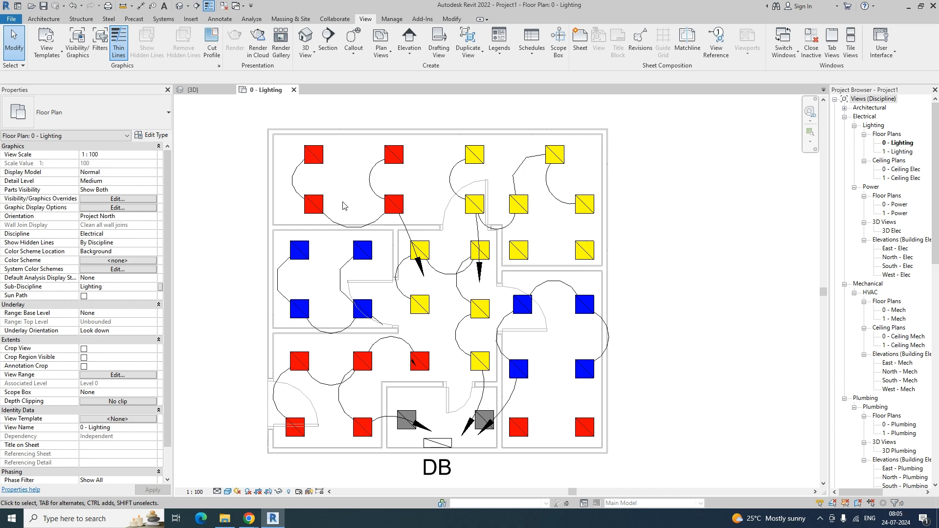
Step: Duplicate the Red_Phase view filter and rename the copy Red_Phase Wire
click(100, 42)
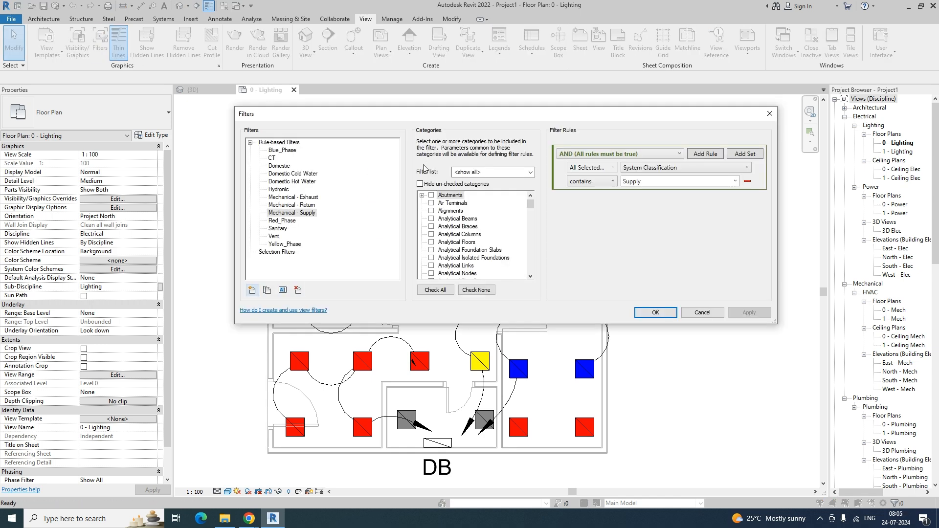
click(289, 223)
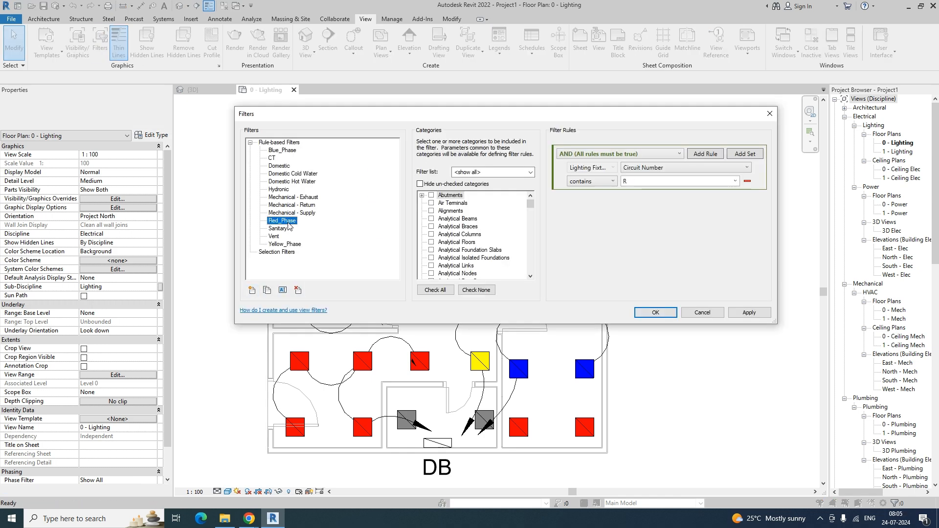
click(269, 295)
click(286, 229)
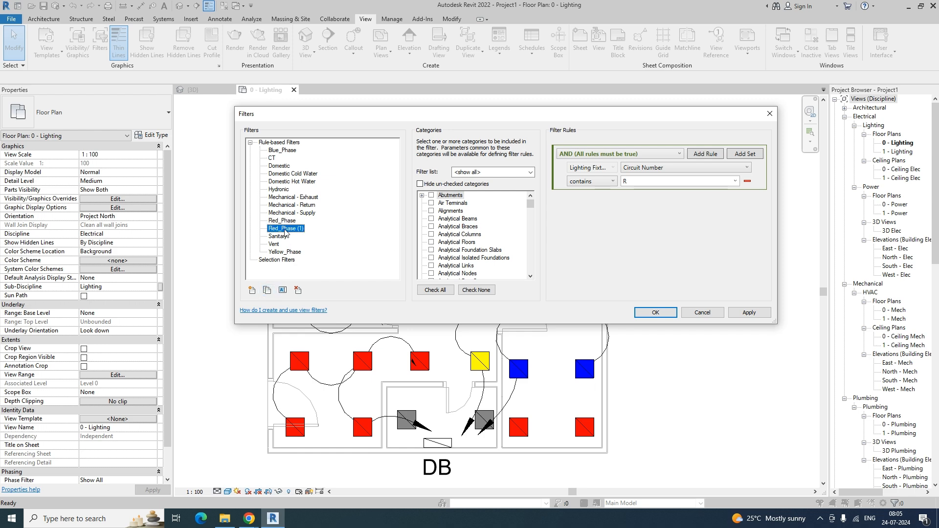
click(283, 291)
drag(491, 221, 522, 224)
click(507, 221)
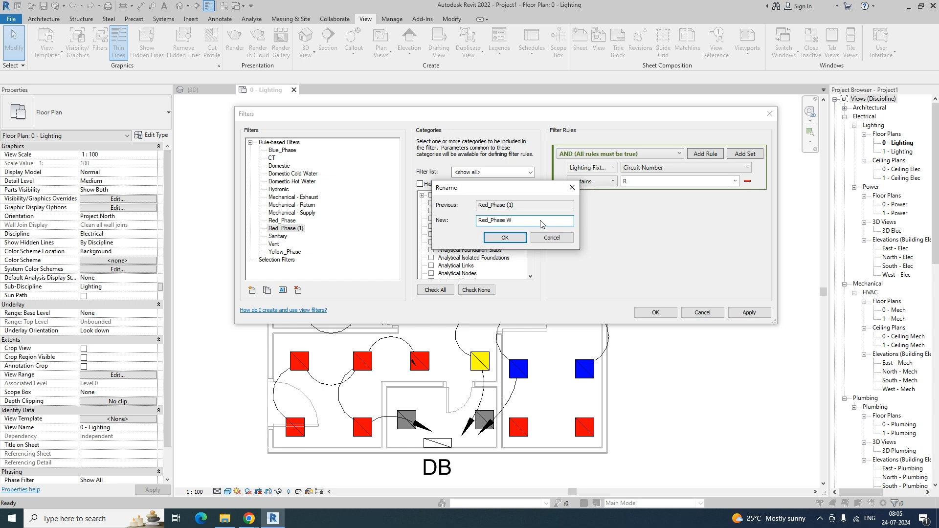
click(505, 237)
Step: Replace the lighting fixtures category of the Red_Phase Wire filter with Wires, accepting the reset of its filter criteria
scroll(465, 252, down, 12)
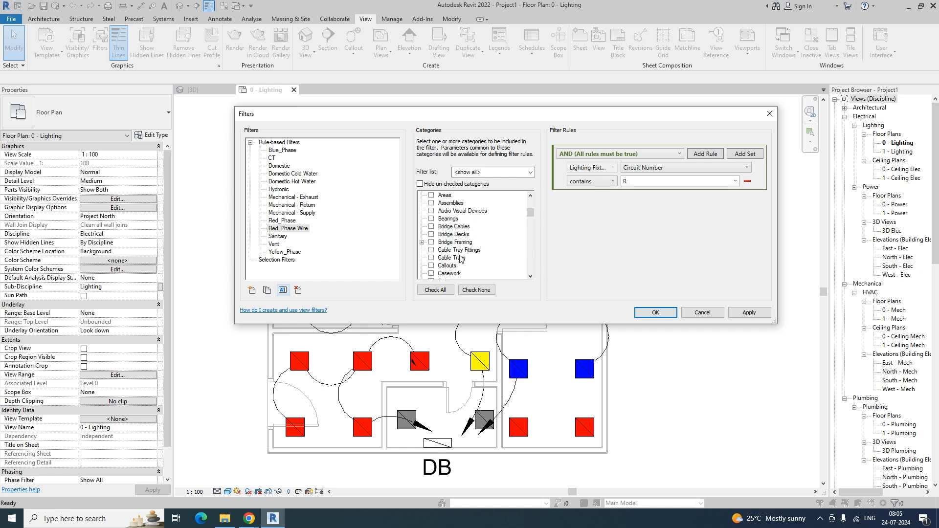
scroll(464, 259, down, 5)
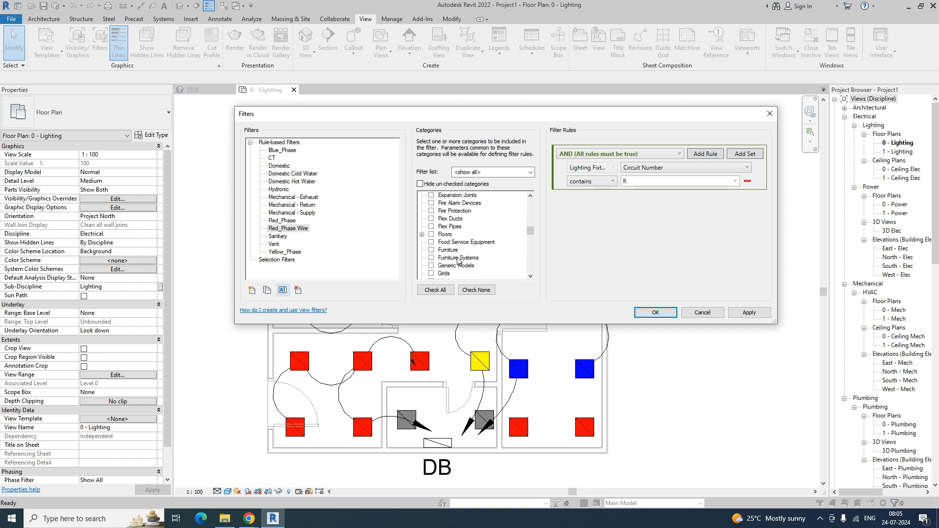
click(432, 234)
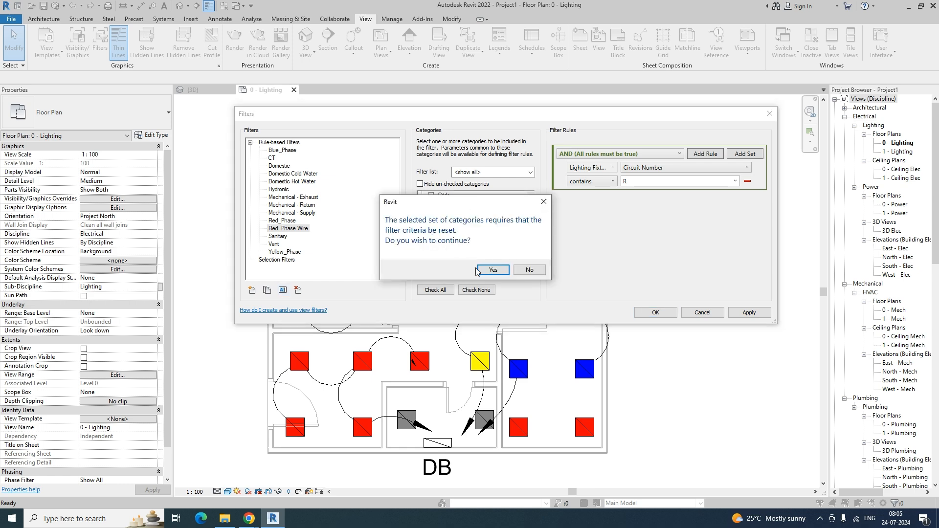
click(478, 270)
scroll(509, 254, down, 4)
drag(530, 242, 530, 269)
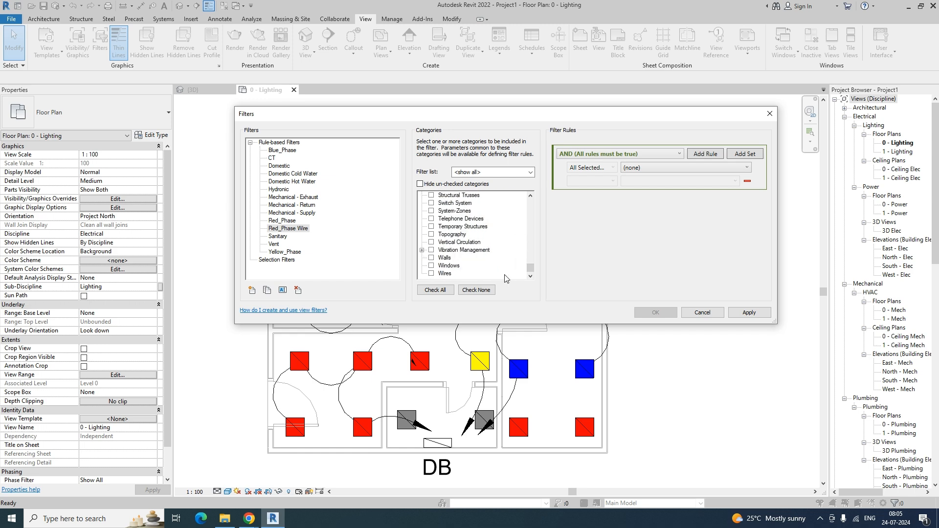
click(431, 274)
Step: Define the Red_Phase Wire filter rule as Circuits contains R and apply it
click(650, 169)
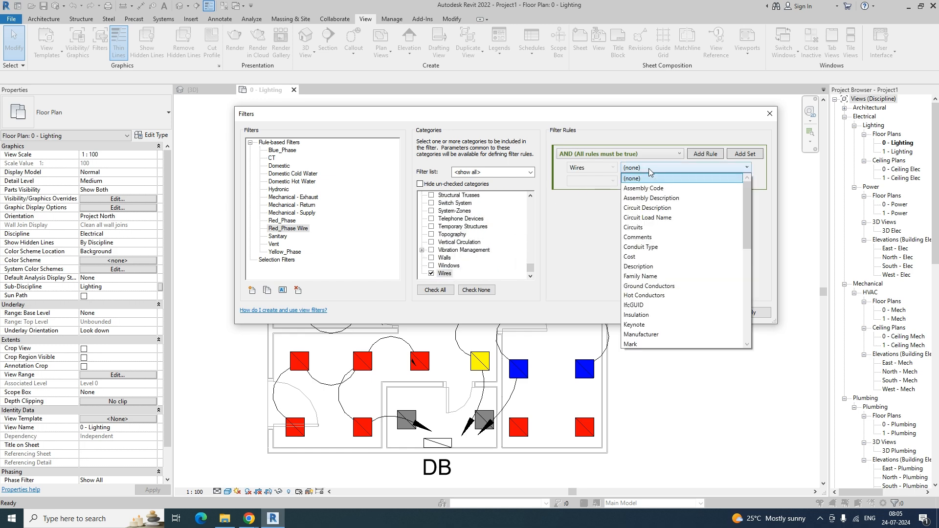
click(636, 228)
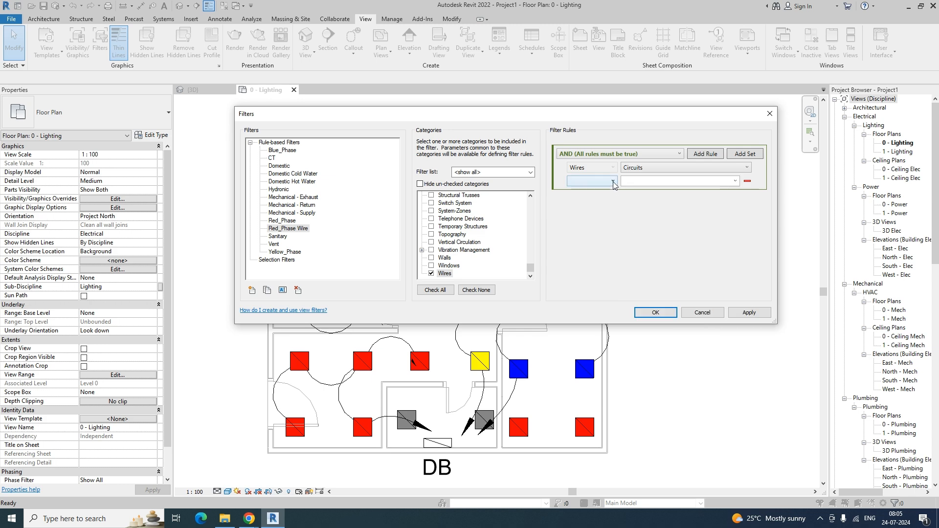
click(613, 182)
click(586, 252)
click(749, 313)
Step: Duplicate the Red_Phase Wire filter and rename the copy Yellow_Phase Wire
click(297, 234)
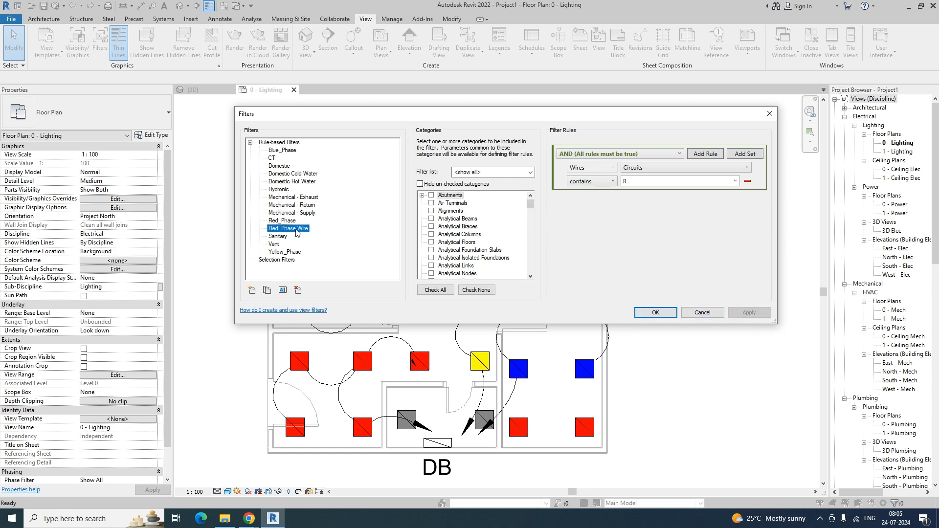
click(267, 290)
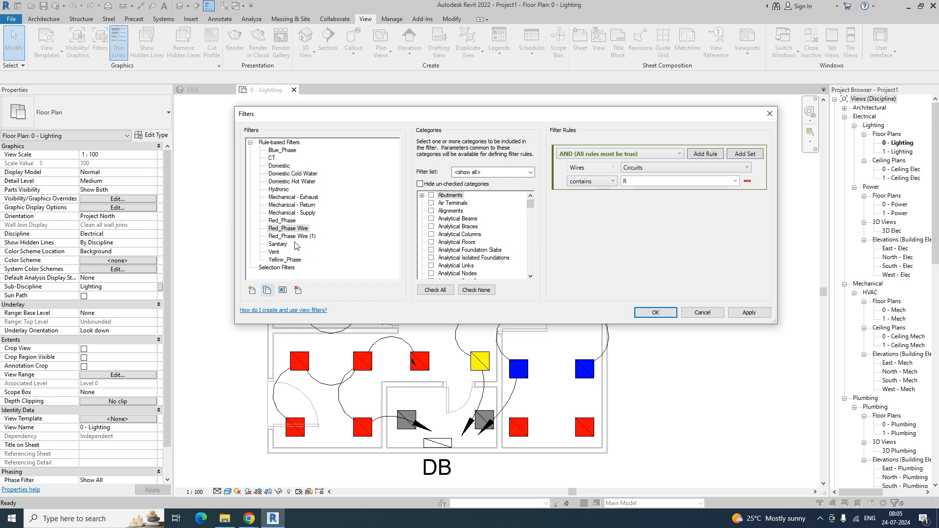
click(283, 290)
click(490, 221)
text(yE_Phase Wire (1)
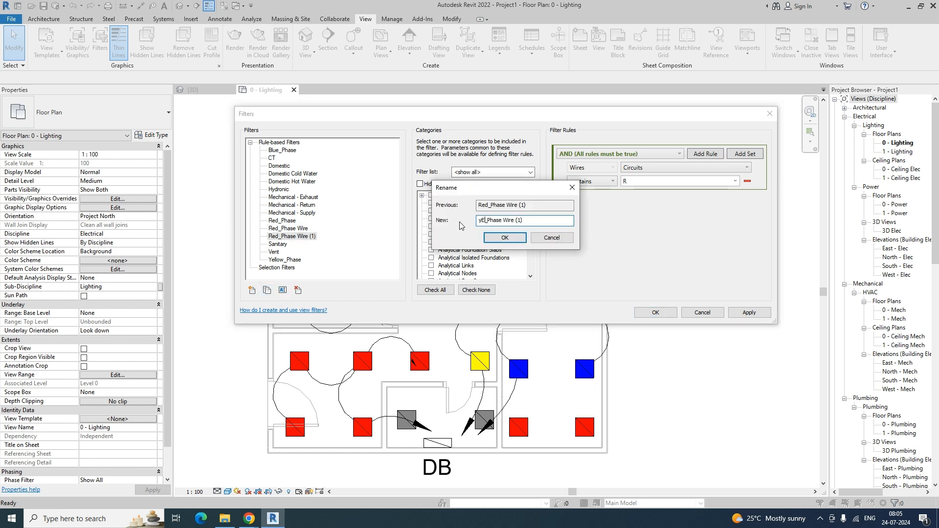
key(BackSpace)
key(BackSpace)
text(Yel)
key(BackSpace)
click(504, 238)
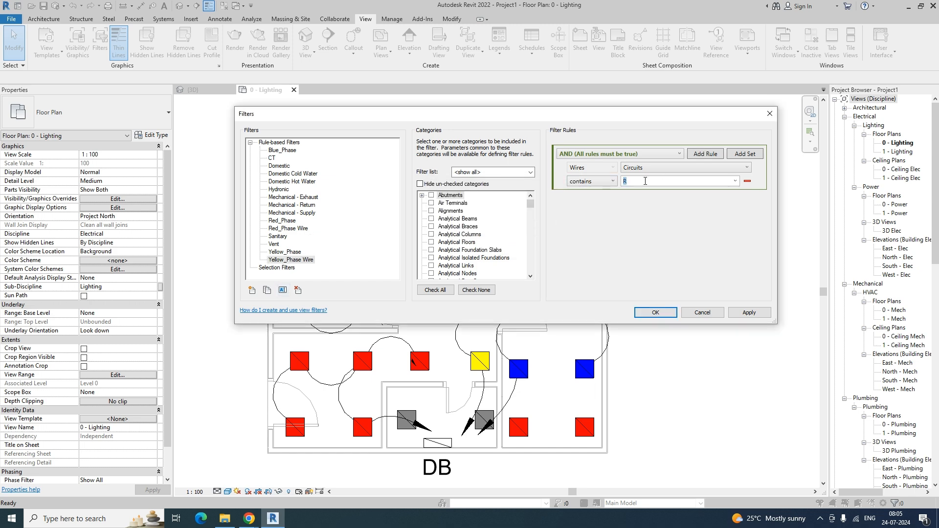
Step: Set the Yellow_Phase Wire filter rule to Circuits contains Y and apply it
scroll(514, 224, down, 1)
scroll(532, 211, up, 2)
click(749, 313)
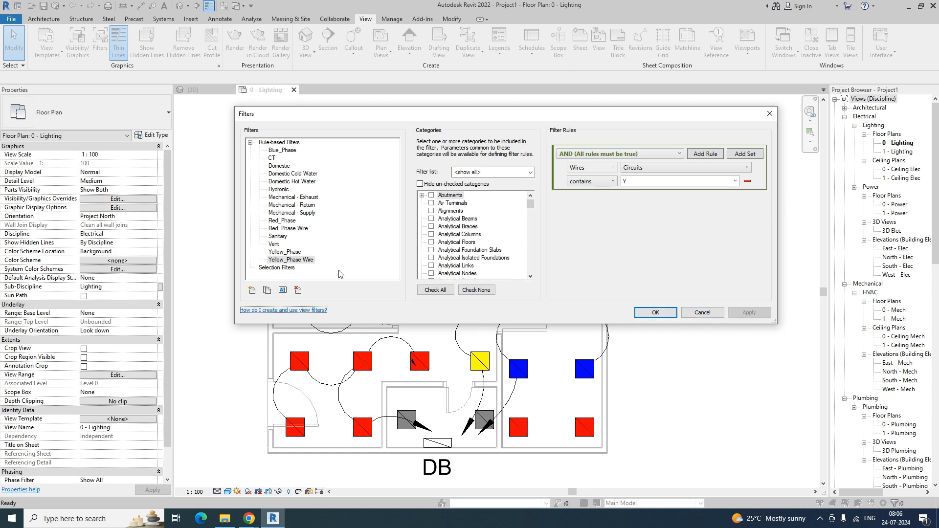
Step: Duplicate the Yellow_Phase Wire filter and rename the copy Blue_Phase Wire
click(267, 290)
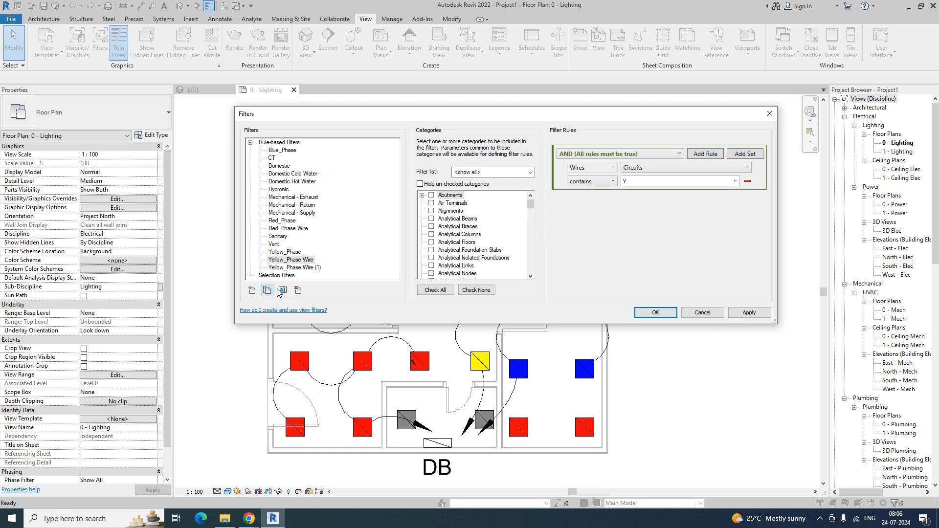
click(295, 268)
click(282, 290)
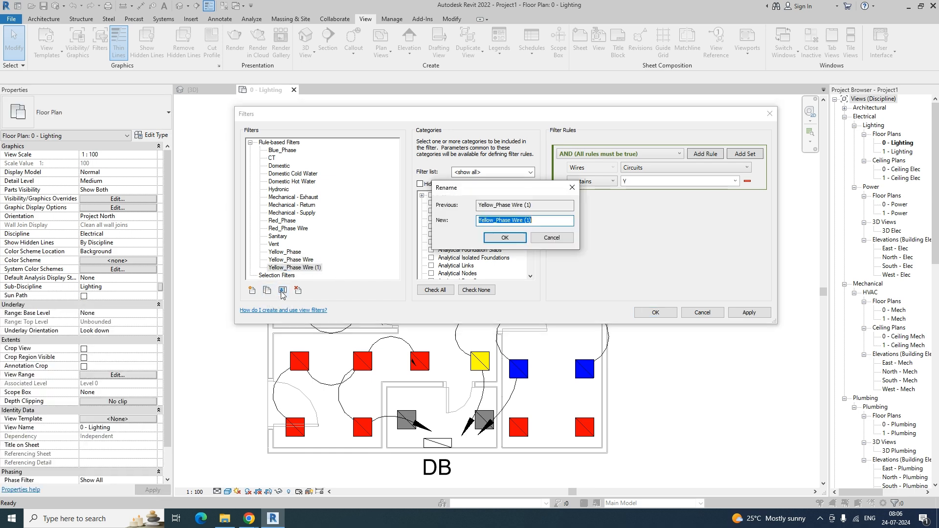
click(491, 221)
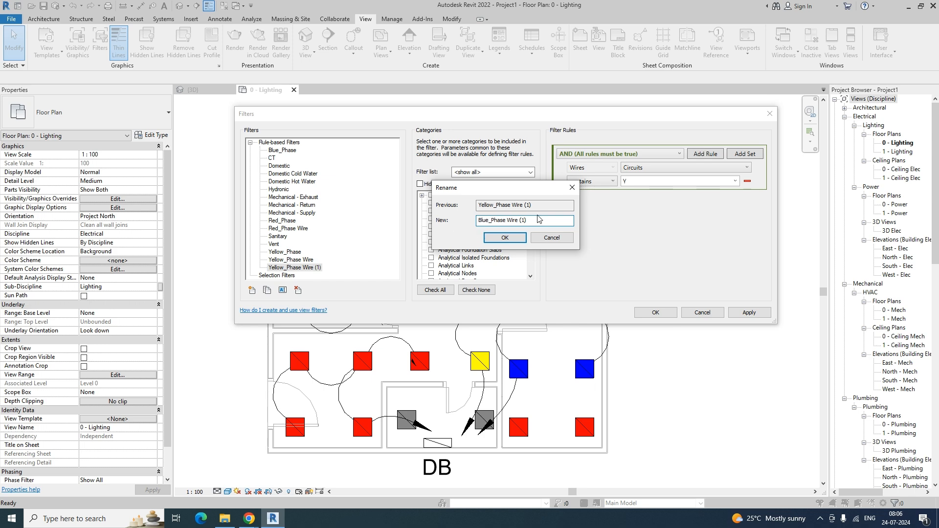
key(BackSpace)
click(506, 238)
Step: Set the Blue_Phase Wire filter rule to Circuits contains B, then apply and accept the filter definitions
drag(531, 211, 533, 283)
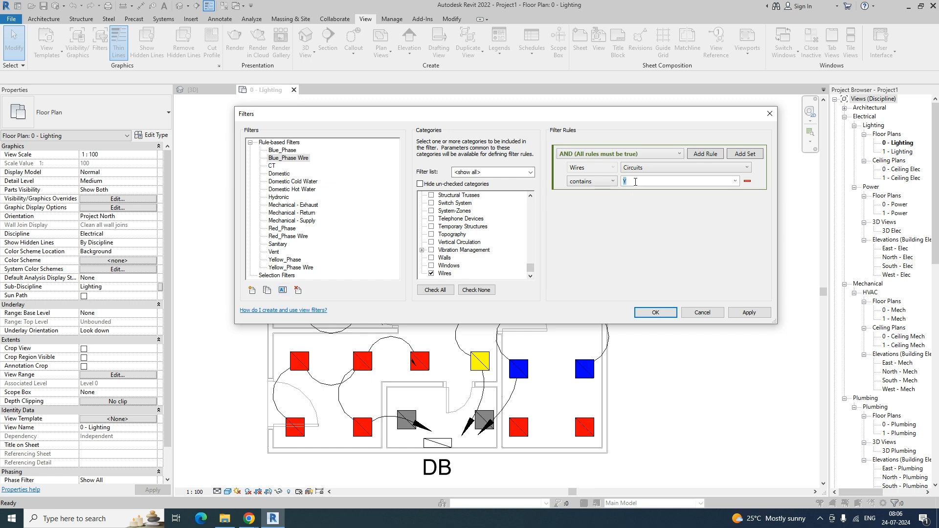
click(636, 182)
text(B)
click(749, 313)
click(656, 312)
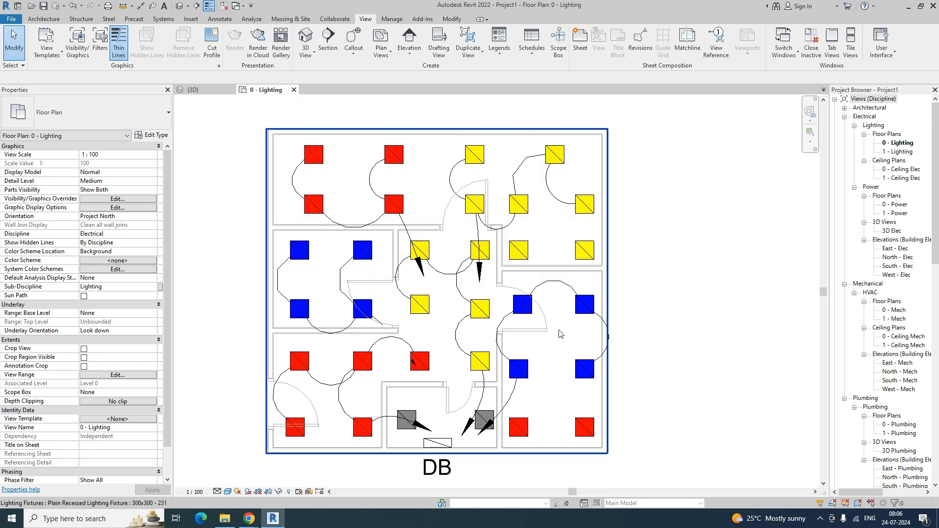
click(100, 43)
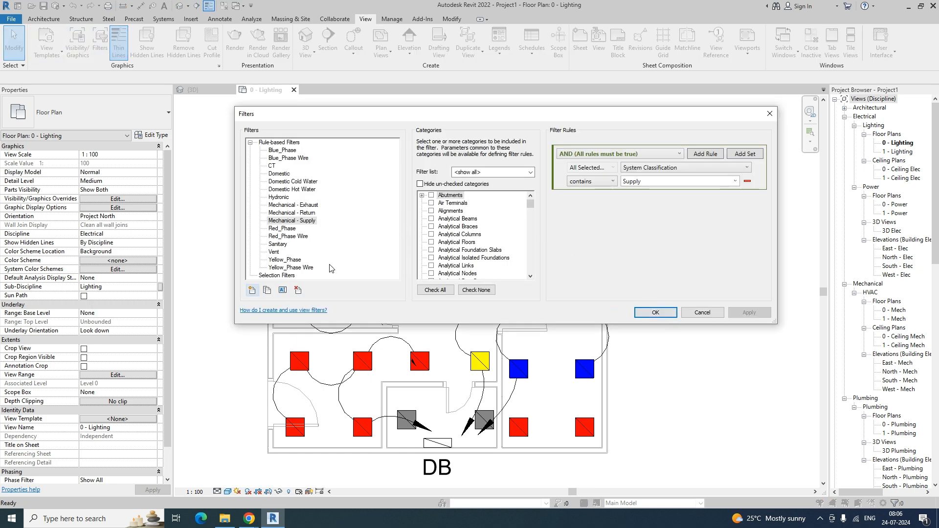
key(Escape)
key(v)
key(g)
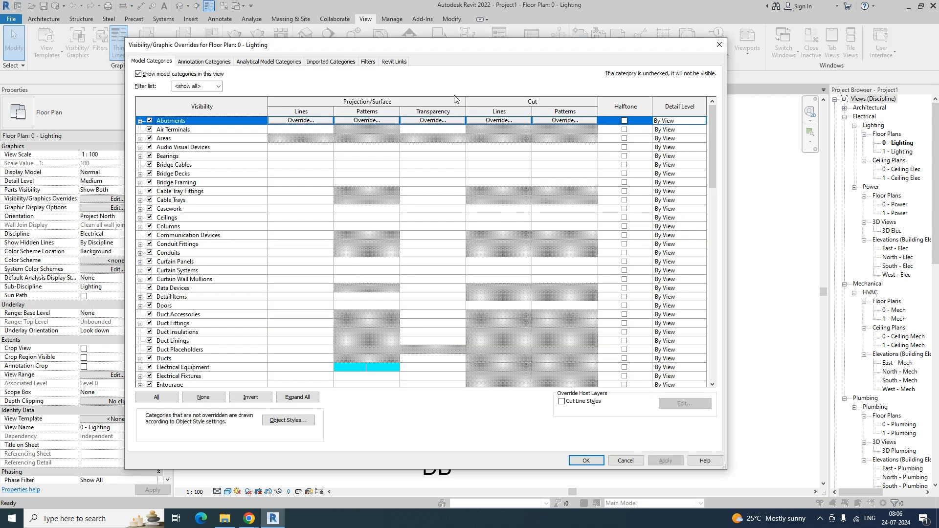
key(Escape)
Step: Add the Blue_Phase Wire, Red_Phase Wire and Yellow_Phase Wire filters to the lighting plan's visibility/graphic overrides
key(v)
key(g)
click(368, 62)
click(157, 382)
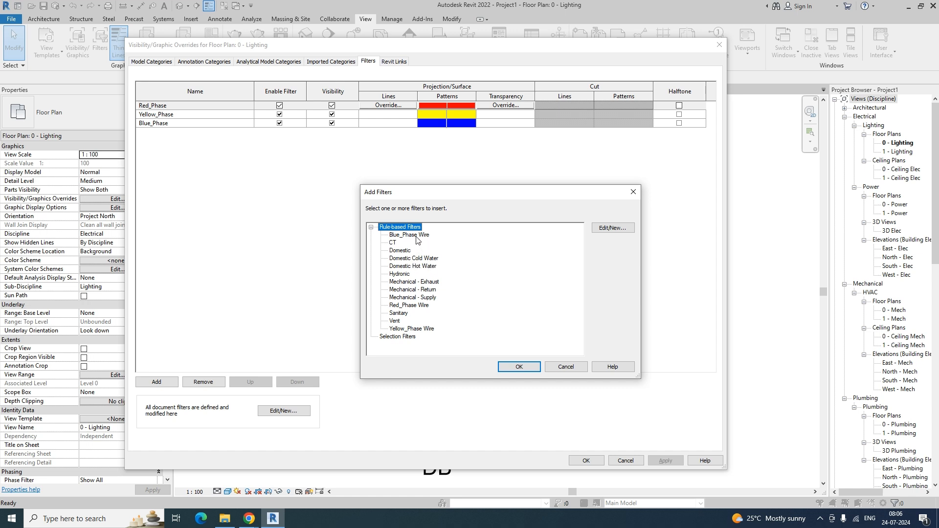
click(416, 236)
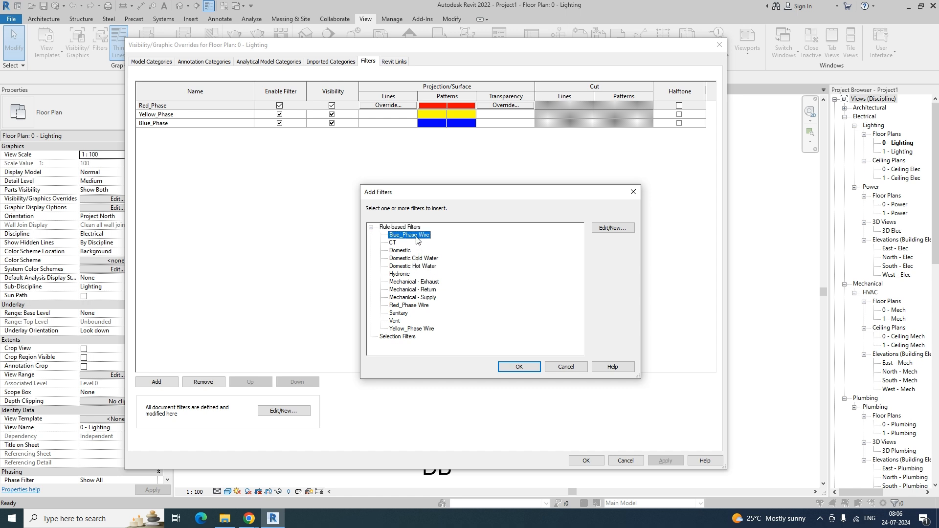
ctrl+click(411, 306)
ctrl+click(412, 330)
click(523, 370)
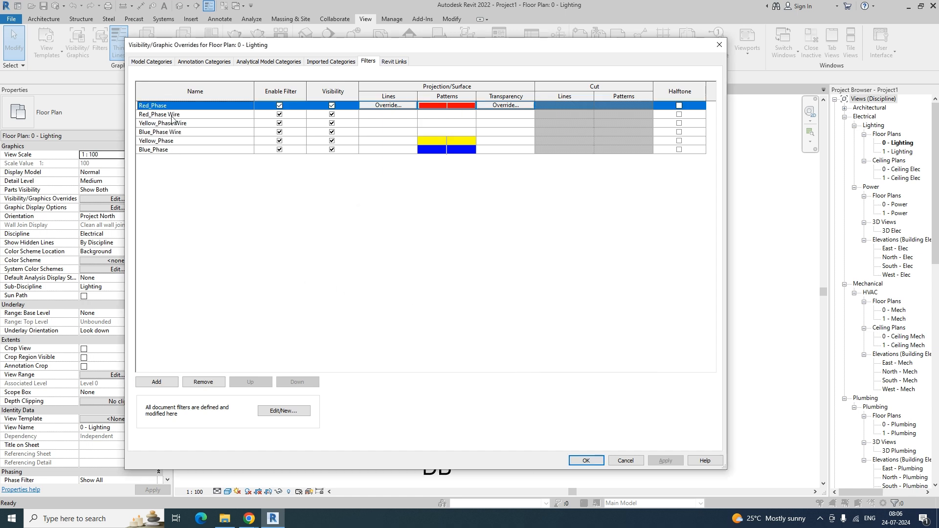
Step: Override the Red_Phase Wire projection lines with the Aligning Line pattern, weight 4 and red colour
click(395, 115)
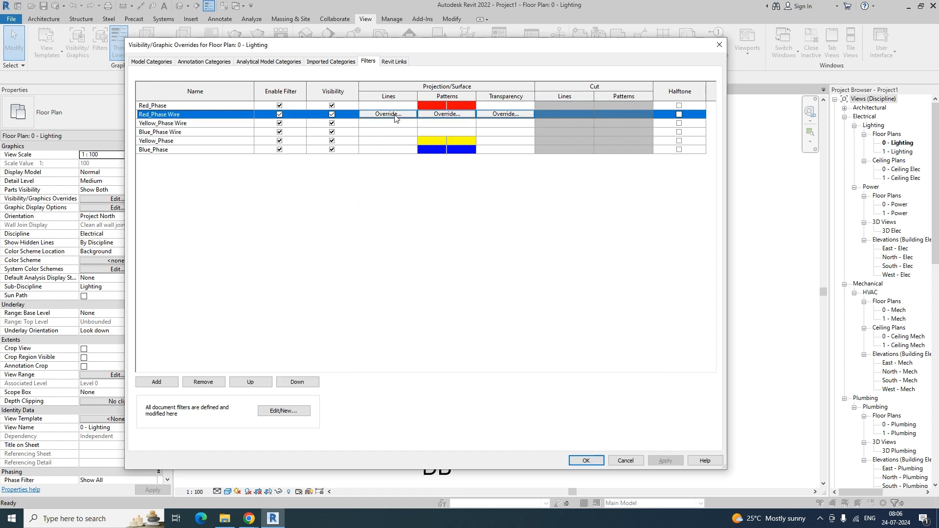
click(399, 114)
click(440, 240)
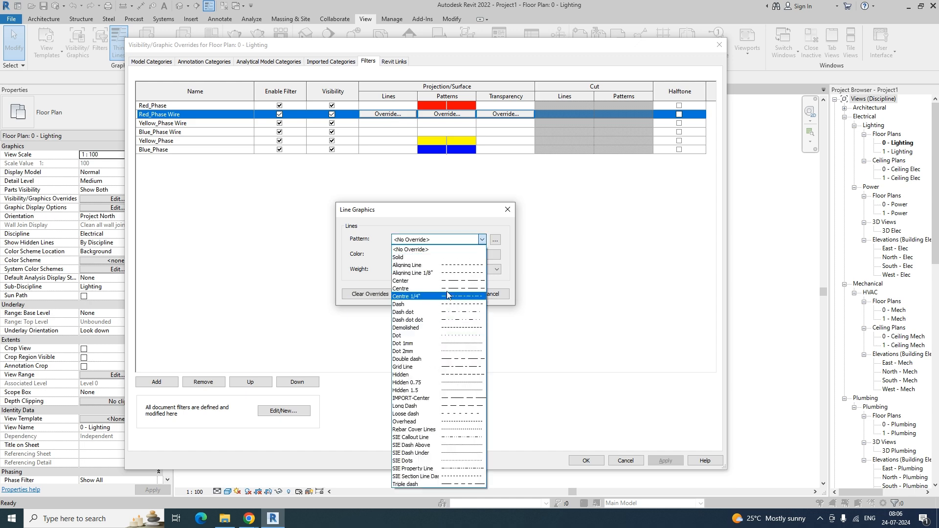
click(453, 268)
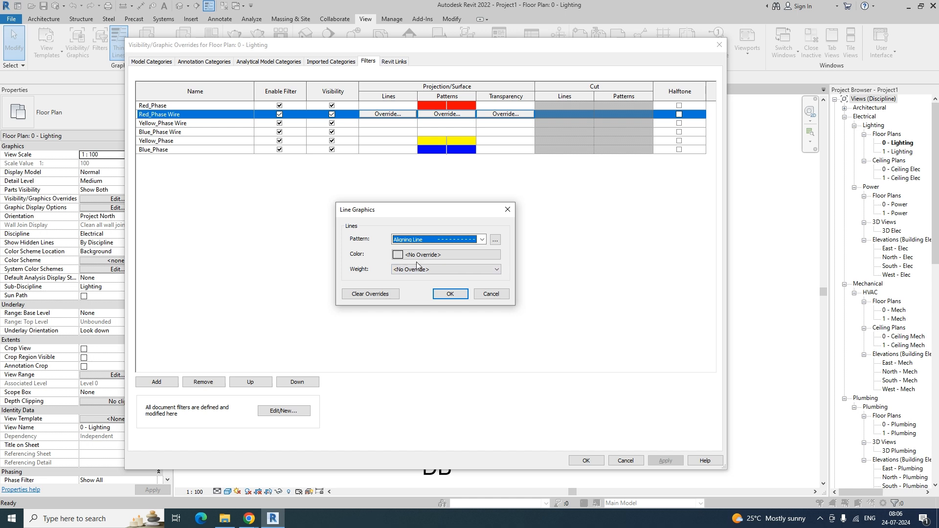
click(453, 271)
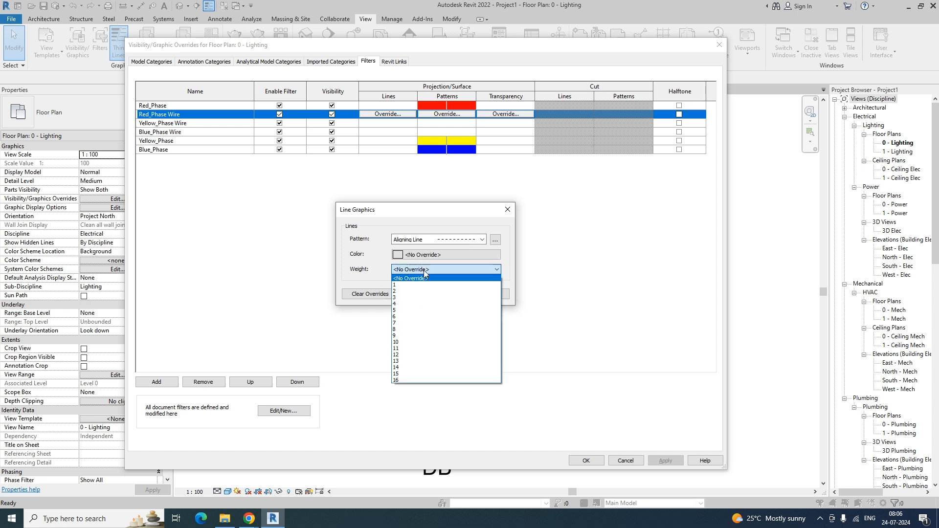
click(396, 304)
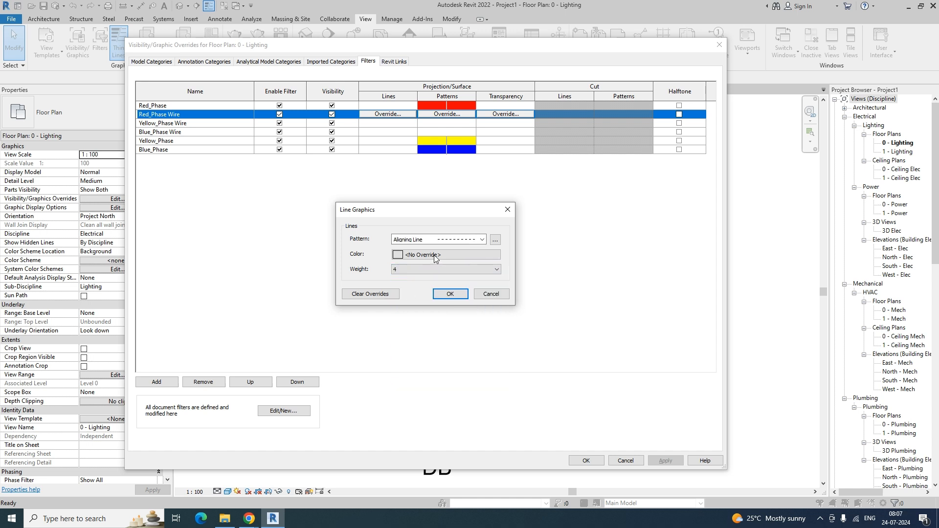
click(435, 256)
click(336, 271)
click(465, 341)
click(449, 294)
Step: Override the Yellow_Phase Wire projection lines with the Aligning Line pattern, yellow colour and weight 4
click(382, 124)
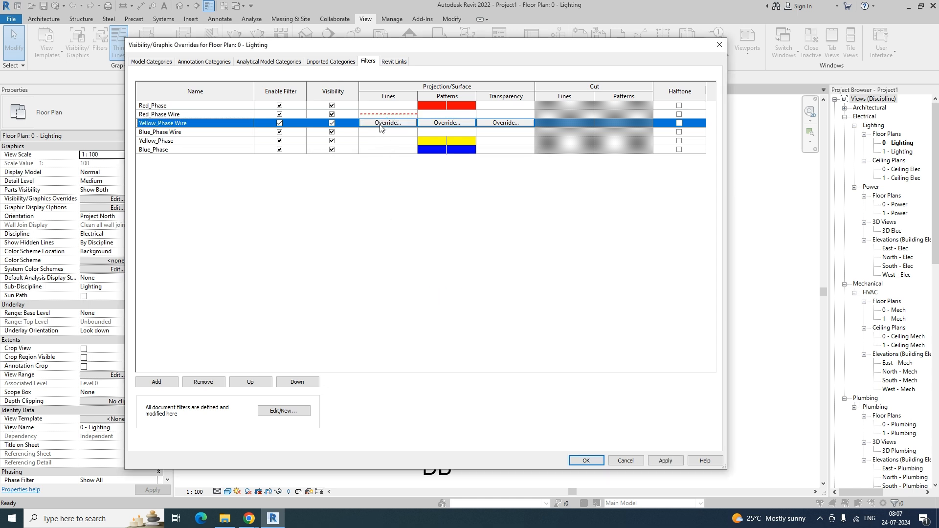
click(387, 123)
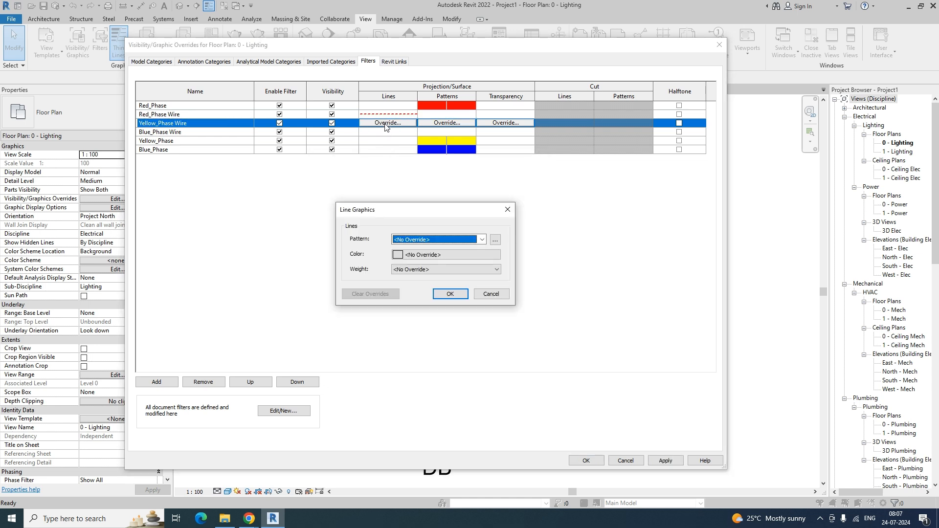
click(438, 243)
click(436, 257)
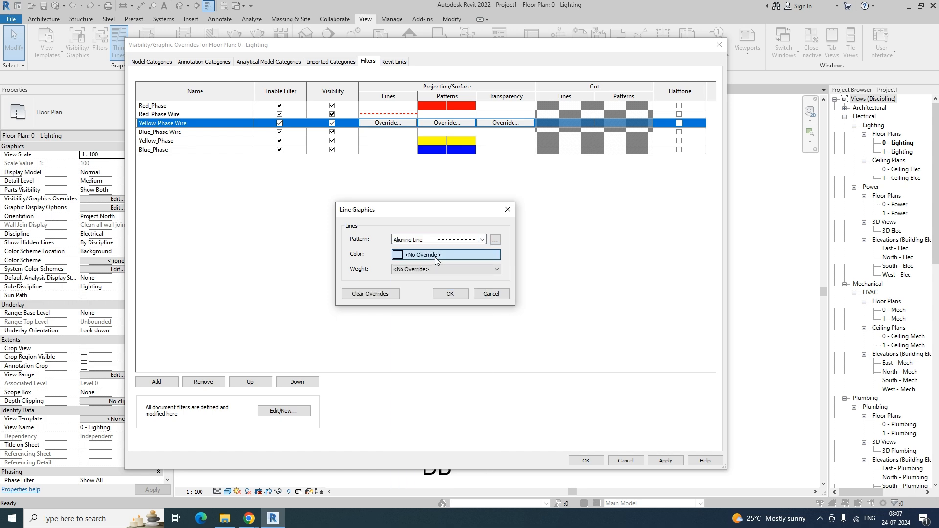
click(435, 255)
click(348, 267)
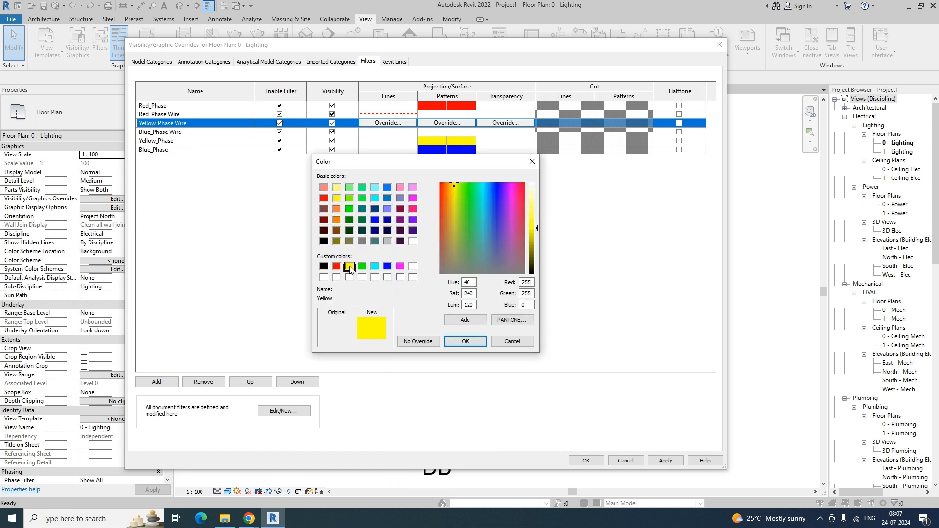
click(460, 346)
click(441, 270)
click(431, 301)
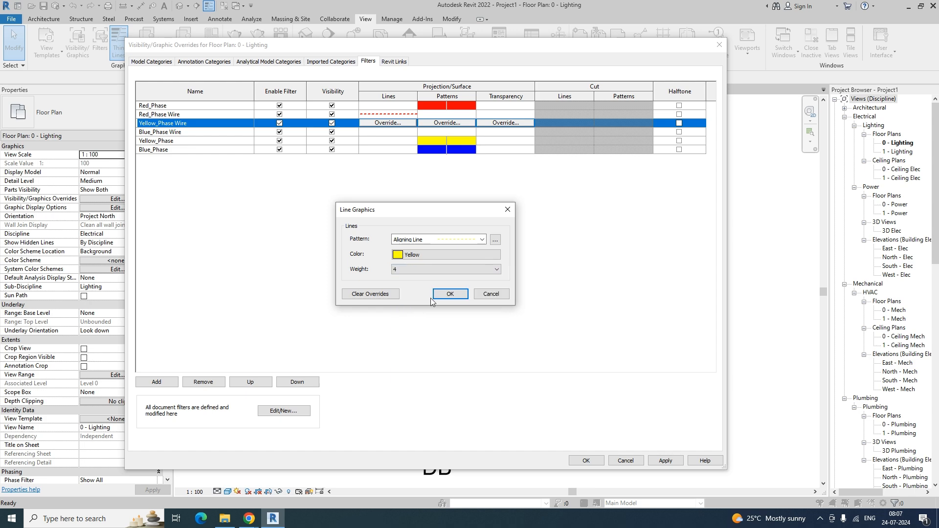
click(443, 294)
Step: Override the Blue_Phase Wire projection lines with the Aligning Line pattern, blue colour and weight 4, and apply the view overrides
click(387, 133)
click(388, 132)
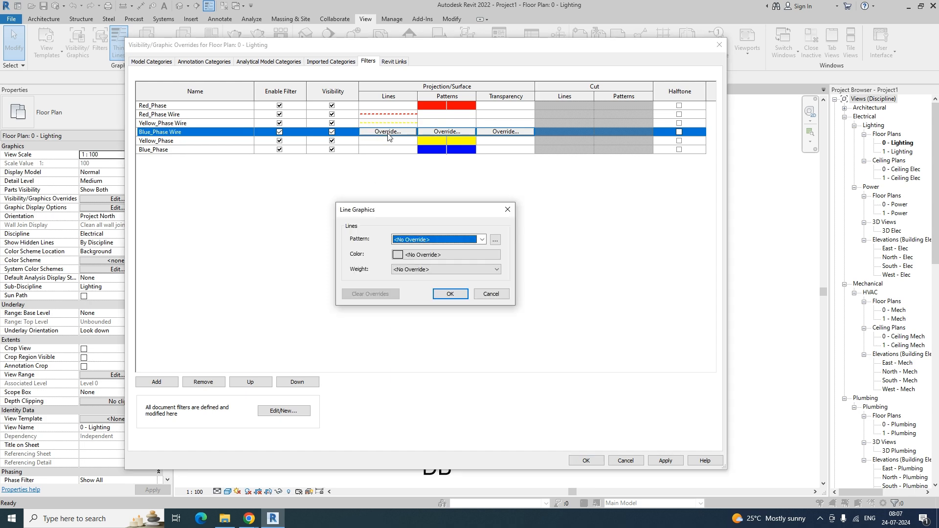
click(431, 240)
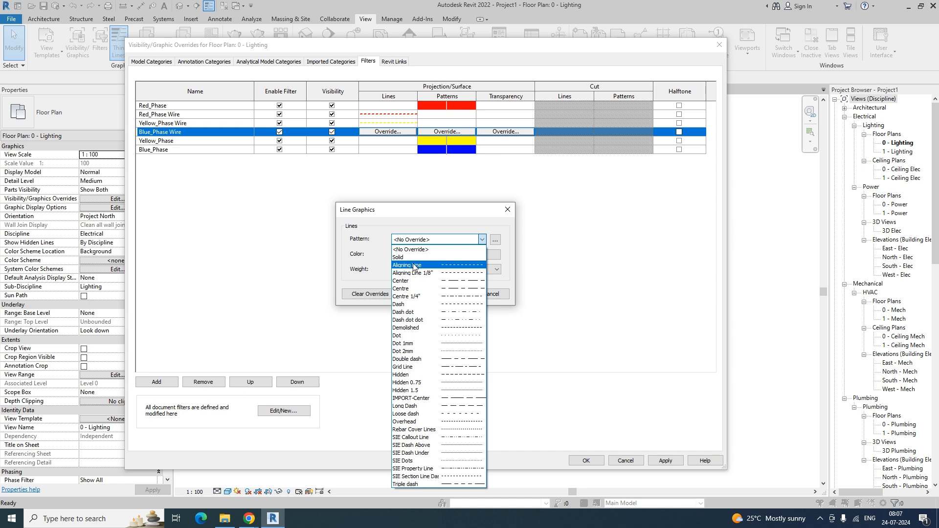
click(423, 248)
click(423, 254)
click(387, 266)
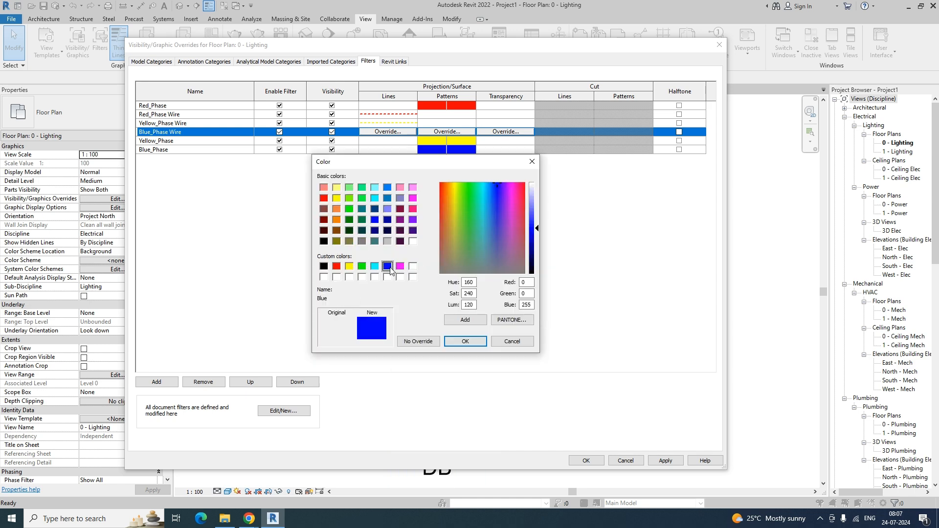
click(465, 341)
click(423, 270)
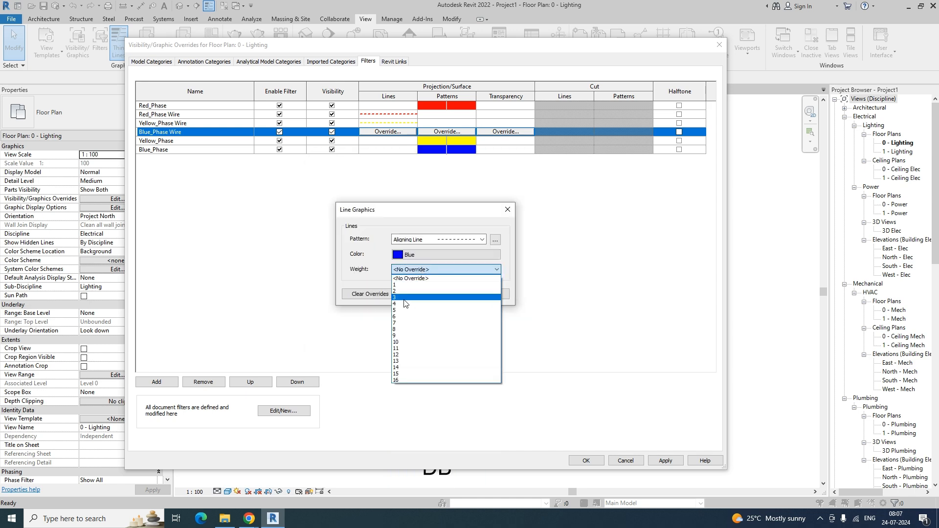
click(403, 303)
click(450, 294)
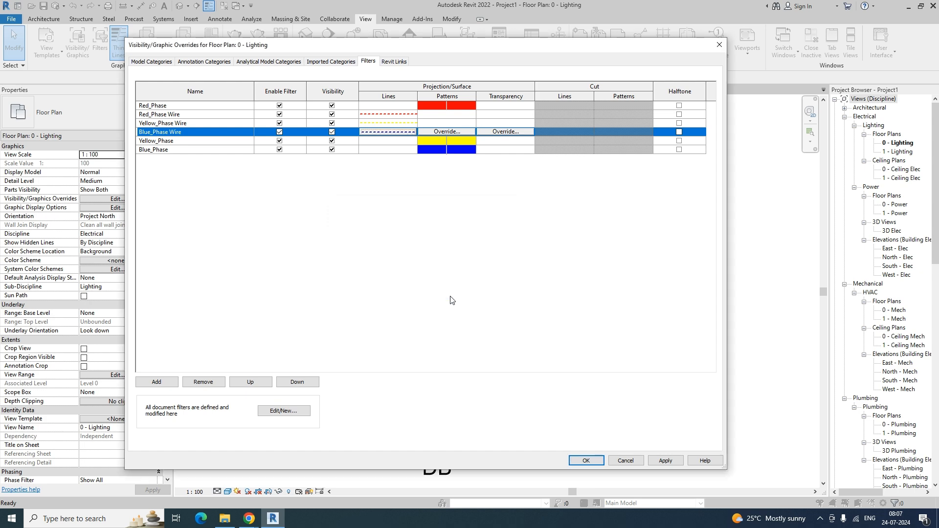
click(665, 460)
click(586, 460)
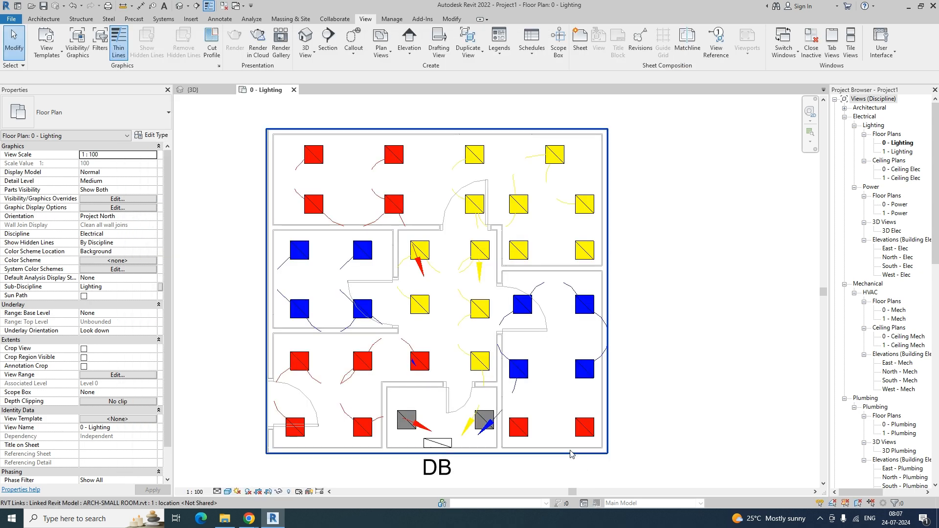
Step: Examine the phase-coloured wiring across the lighting plan with Thin Lines switched off, and switch Thin Lines back on
scroll(358, 233, down, 2)
middle_drag(357, 280, 364, 251)
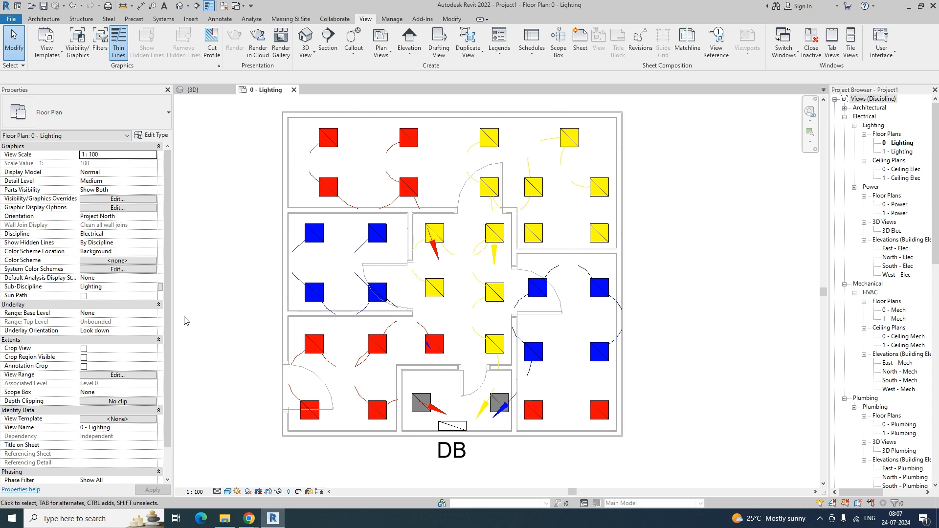
click(214, 9)
scroll(468, 245, up, 3)
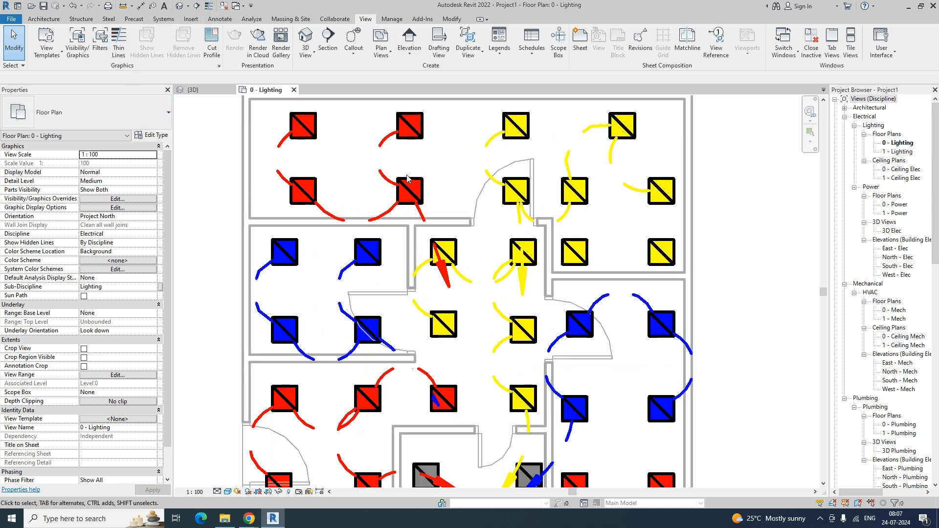
scroll(468, 242, down, 2)
middle_drag(453, 256, 430, 232)
scroll(428, 232, up, 1)
scroll(428, 232, down, 2)
middle_drag(429, 285, 431, 318)
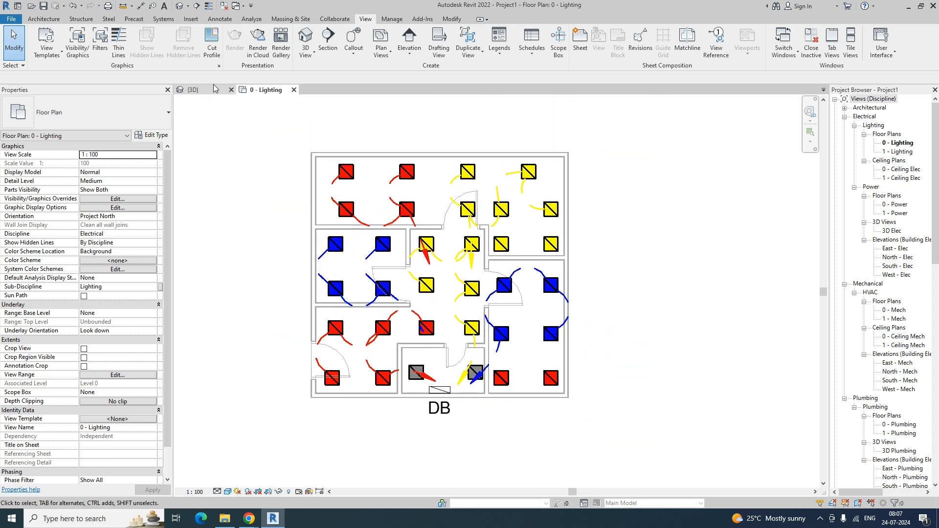
click(210, 6)
Step: Select the arc wire joining the two blue fixtures nearest the outer wall to inspect its circuit properties, and clear the selection
scroll(392, 206, up, 2)
scroll(278, 227, up, 4)
click(276, 226)
scroll(377, 222, down, 6)
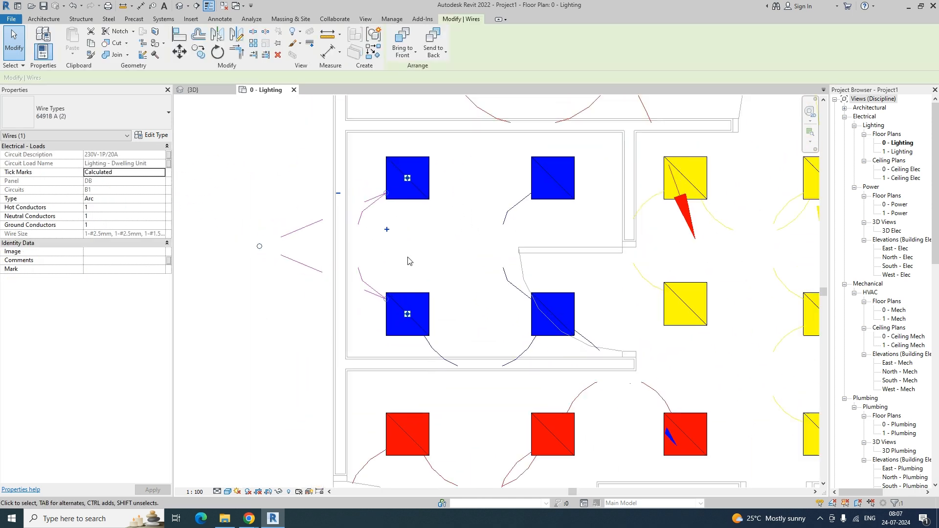
click(413, 310)
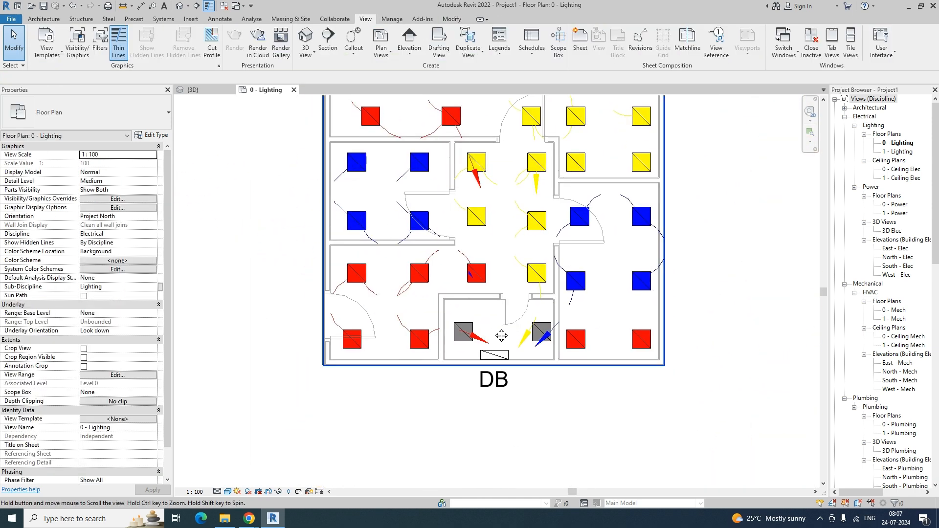
Step: Create a power circuit on panel DB for the two uncircuited fixtures in the DB room and convert it to arc wire
middle_drag(506, 335, 446, 320)
middle_drag(442, 282, 442, 291)
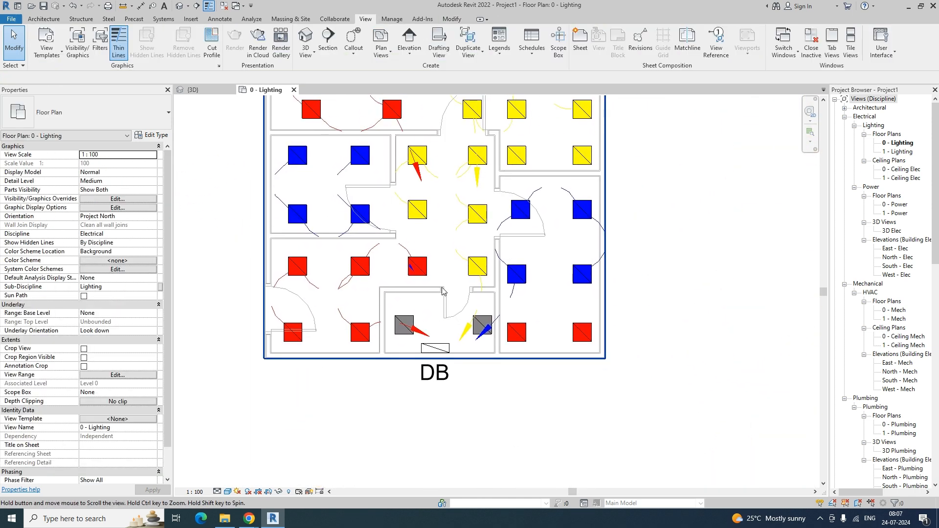
click(413, 320)
ctrl+click(484, 320)
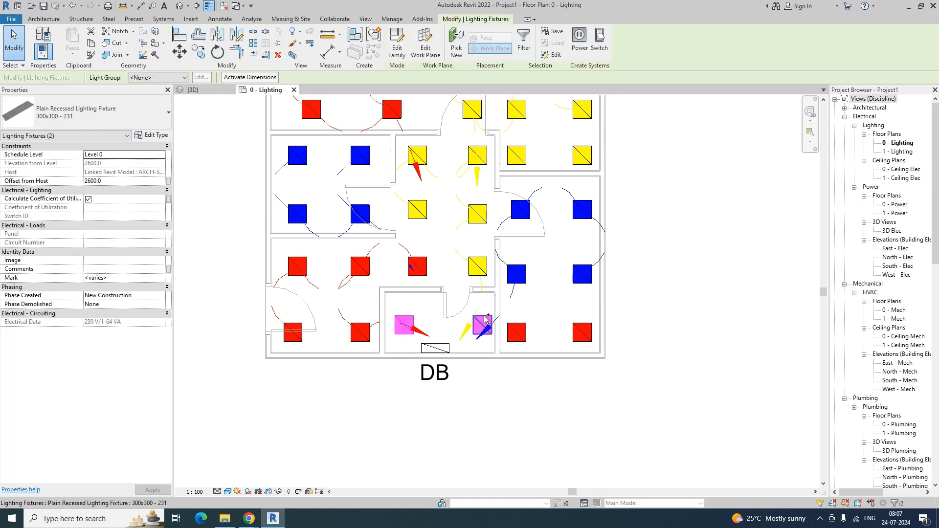
click(580, 44)
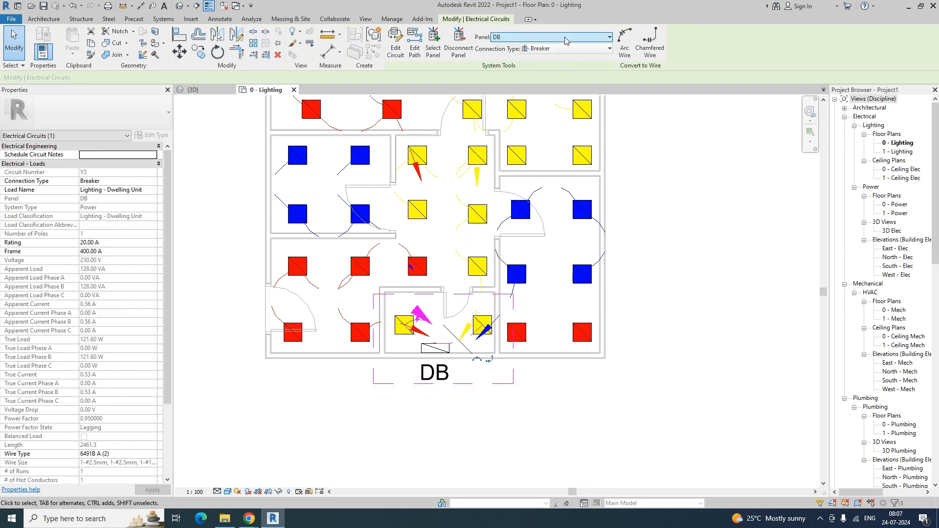
click(724, 183)
Step: Turn Thin Lines off to display the plan's wiring with its line weight overrides
scroll(505, 367, up, 2)
middle_drag(424, 370, 486, 374)
scroll(383, 295, up, 1)
scroll(376, 293, down, 3)
middle_drag(380, 268, 381, 354)
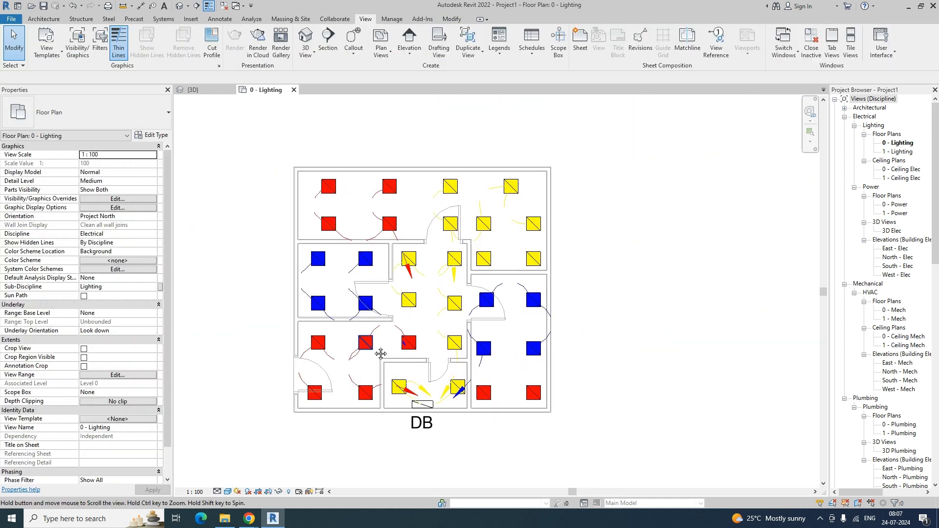
scroll(358, 211, up, 2)
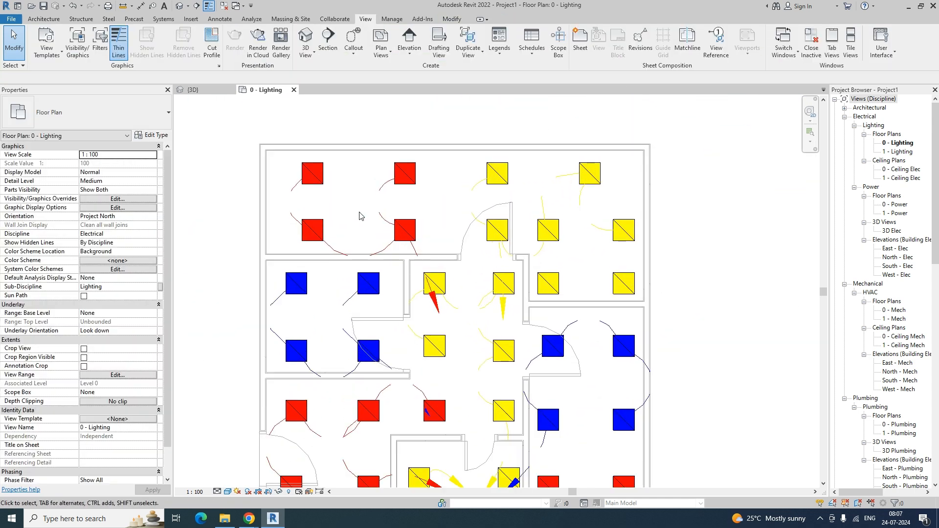
click(209, 6)
Step: Generate arc wiring for the circuit of the two unwired red fixtures in the room beside the DB room
middle_drag(341, 319, 326, 237)
middle_drag(374, 309, 348, 272)
middle_drag(475, 317, 464, 266)
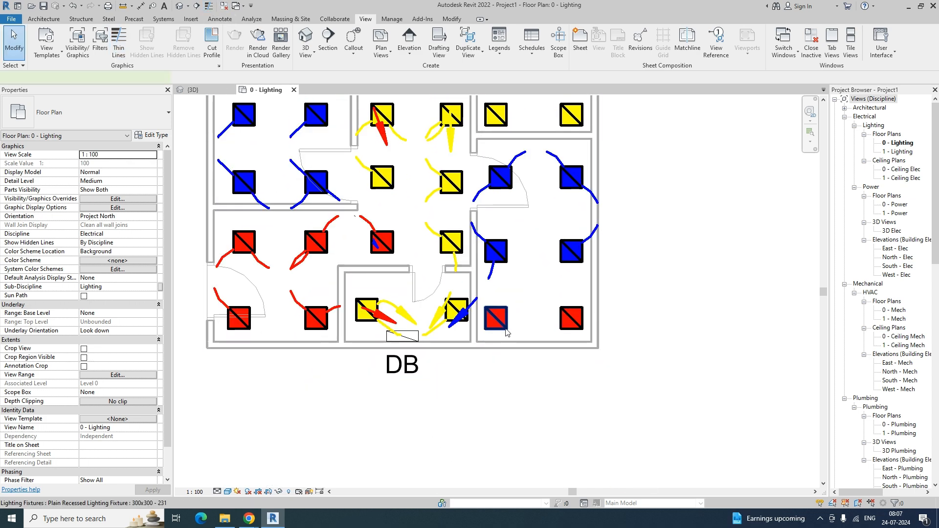
click(505, 329)
click(624, 43)
Step: Review the whole wired lighting plan and turn Thin Lines back on
middle_drag(650, 291, 655, 315)
scroll(656, 320, down, 4)
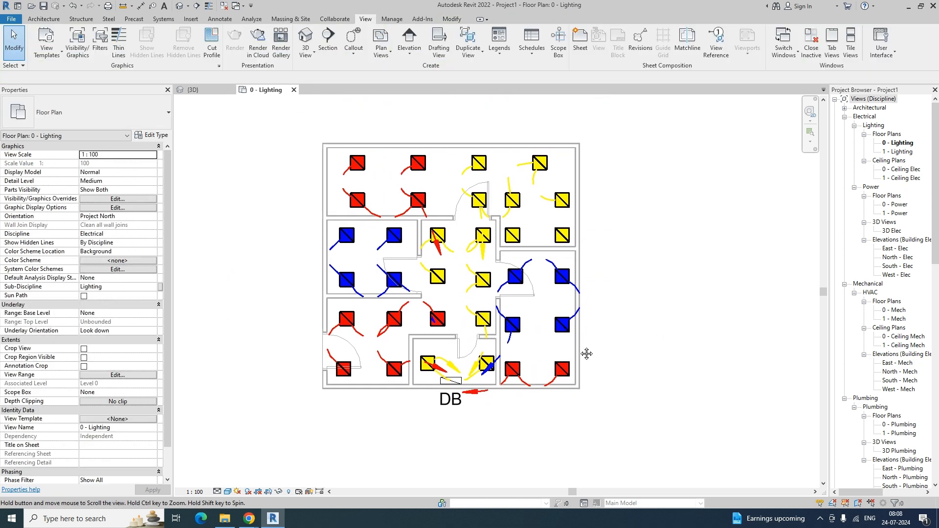
scroll(403, 280, up, 1)
middle_drag(405, 279, 406, 249)
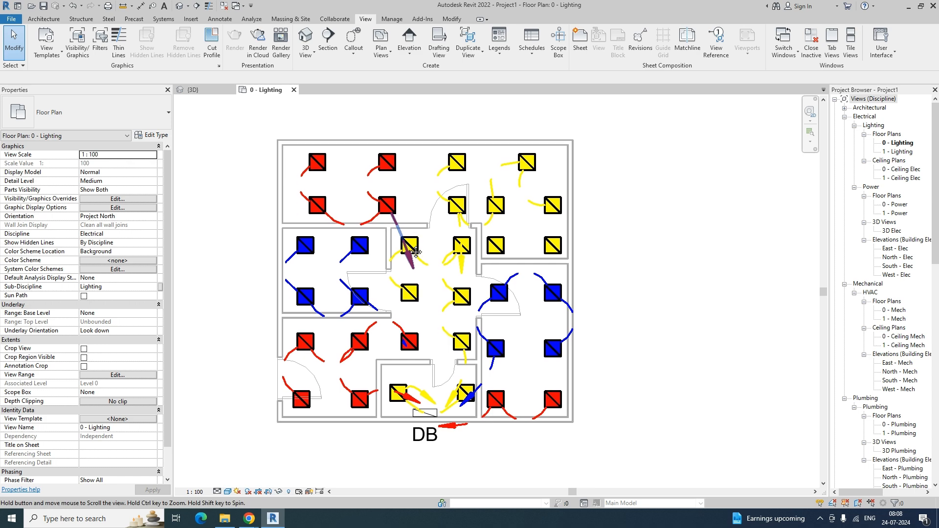
click(118, 43)
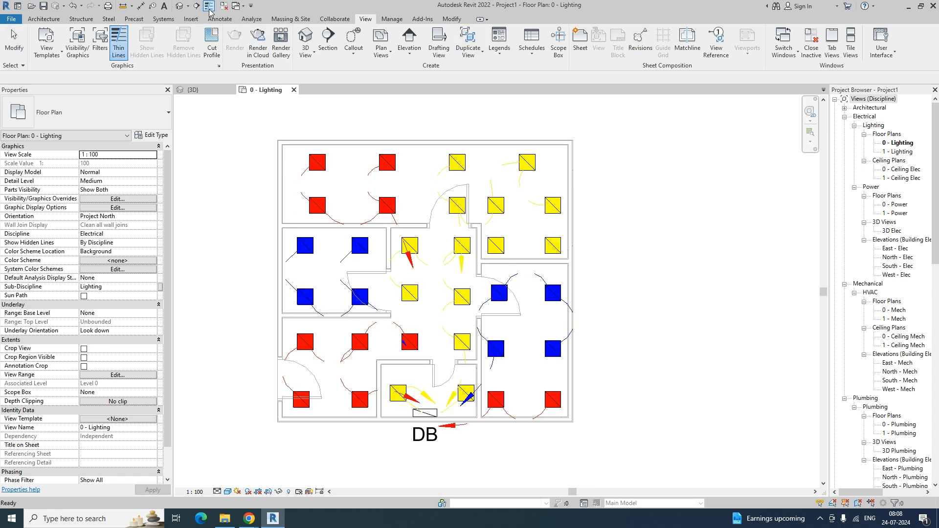
Step: Examine the phase colour coding of all fixtures and wires across the lighting plan
middle_drag(224, 245, 236, 253)
scroll(341, 308, up, 4)
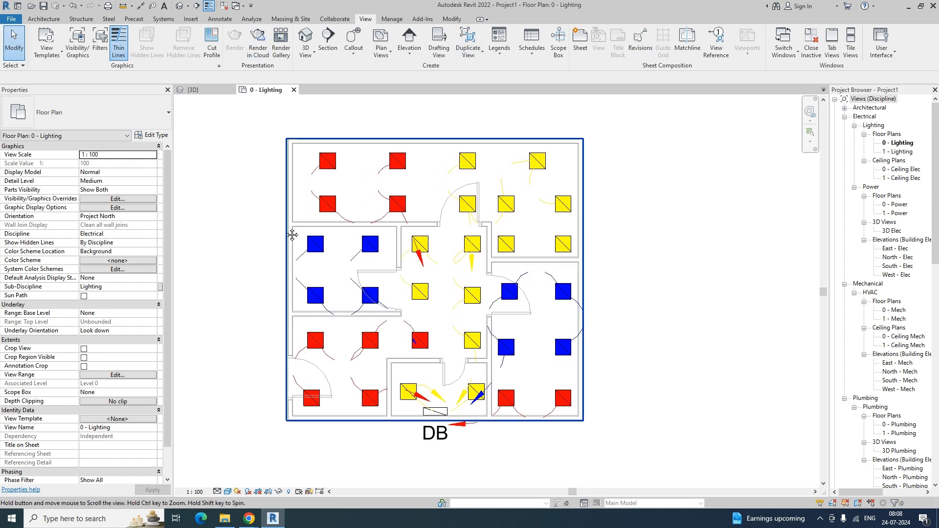
scroll(435, 307, down, 4)
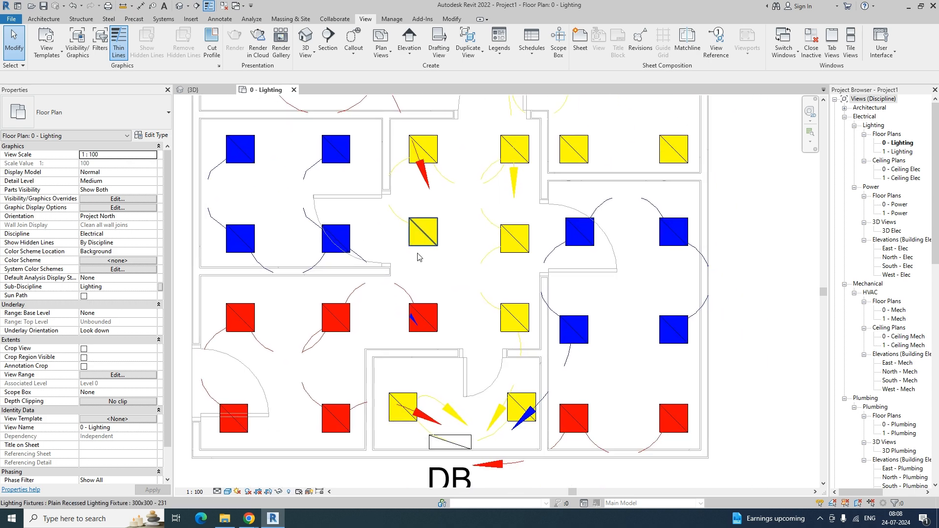
middle_drag(450, 301, 448, 382)
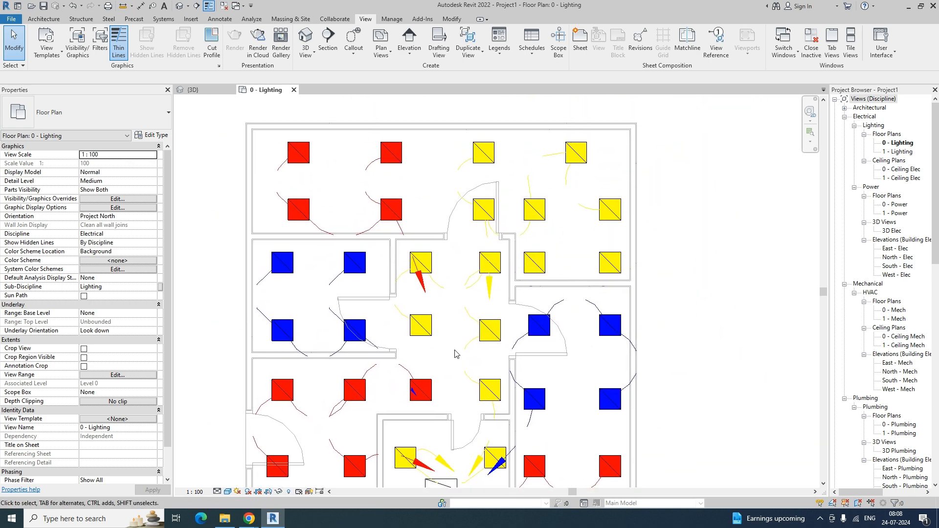
middle_click(459, 340)
middle_click(458, 339)
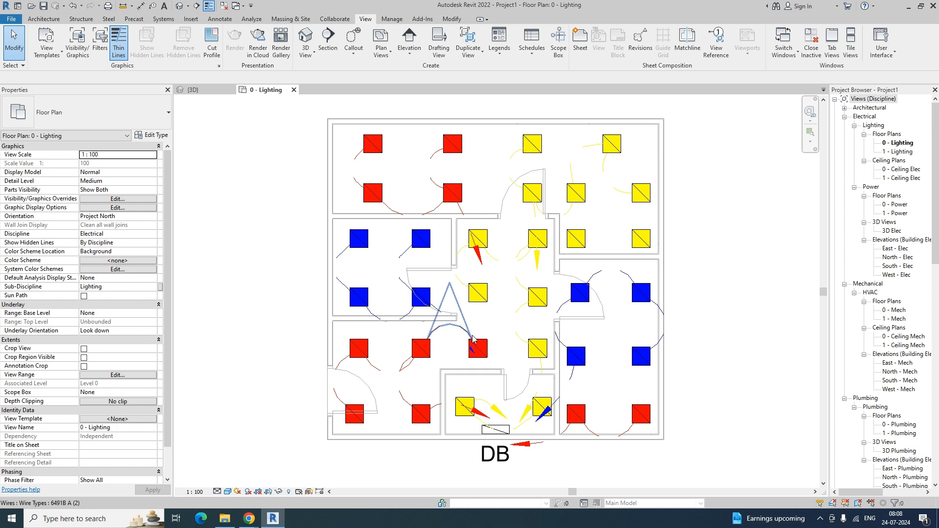
middle_drag(518, 322, 484, 335)
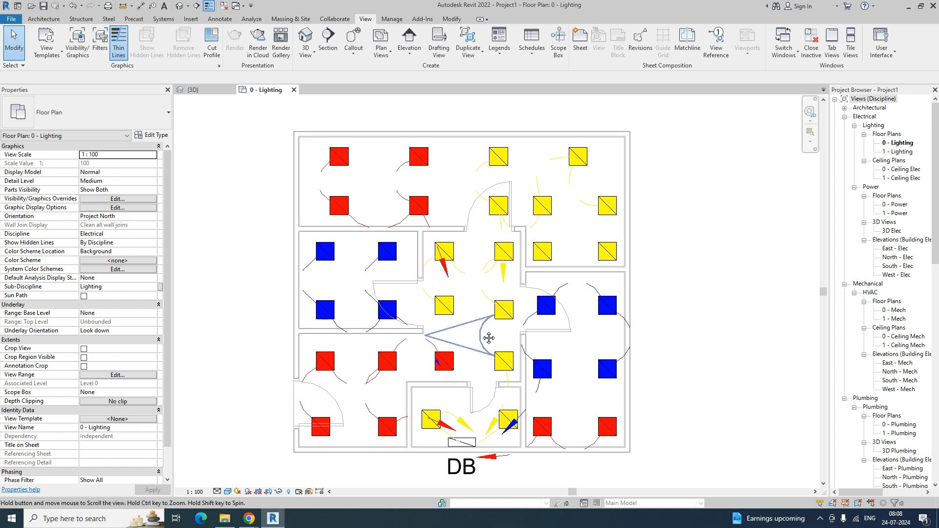
middle_drag(499, 299, 490, 297)
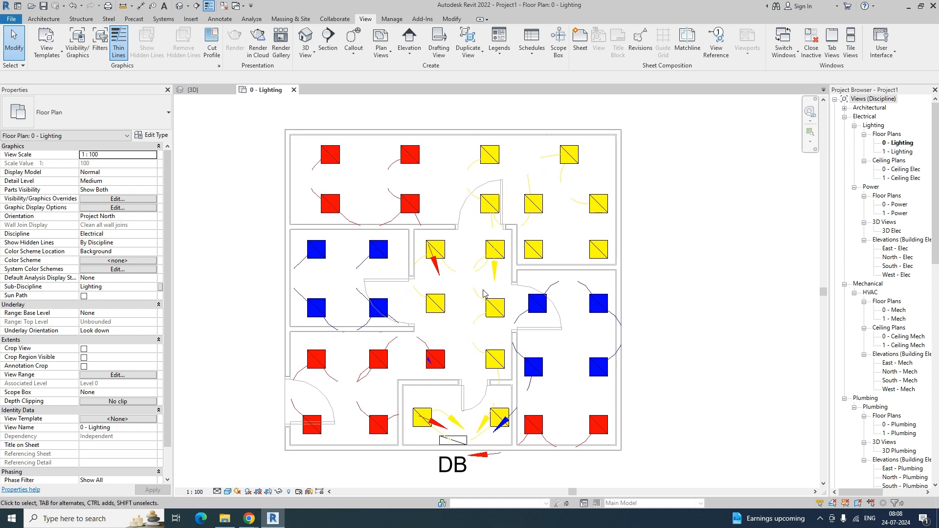